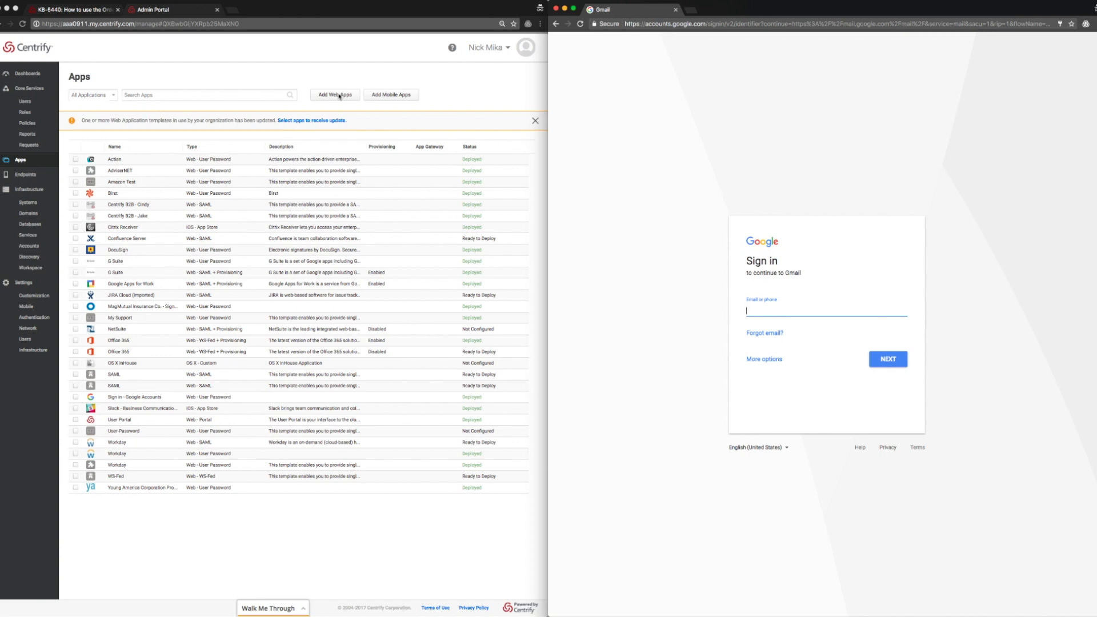
Add the Browser Extension template from the Custom web app catalog and confirm it.
left_click(339, 94)
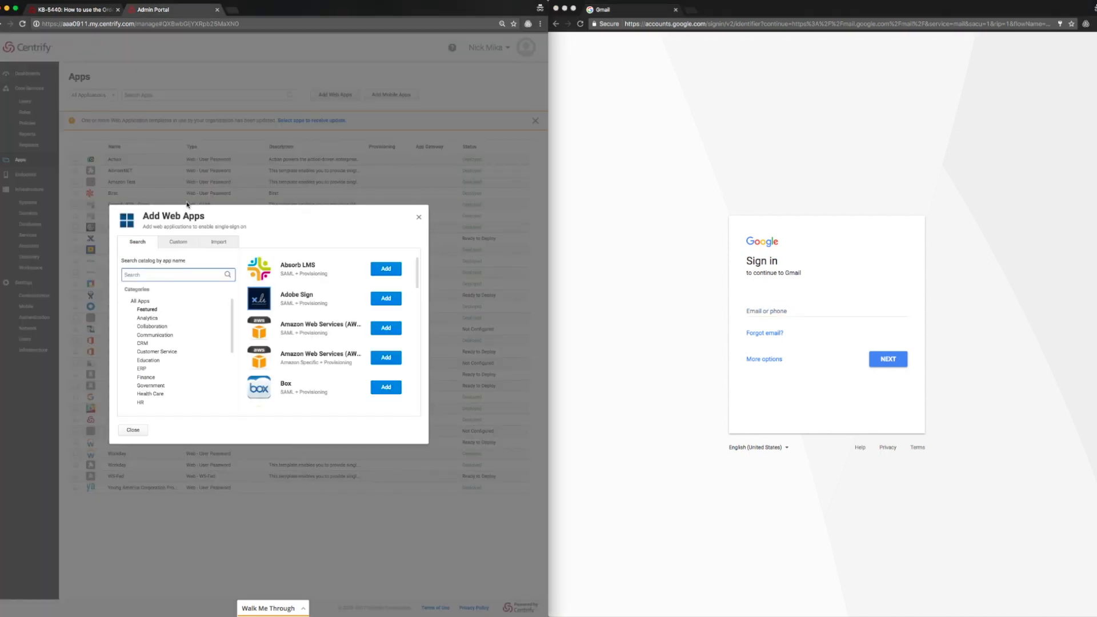
left_click(182, 242)
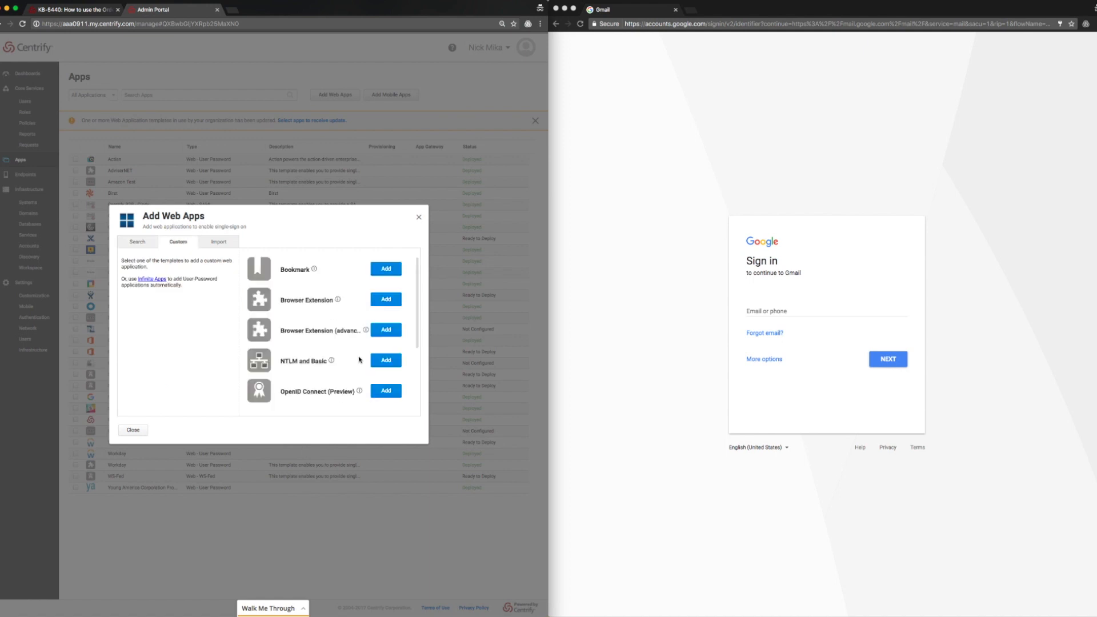
left_click(385, 301)
left_click(258, 390)
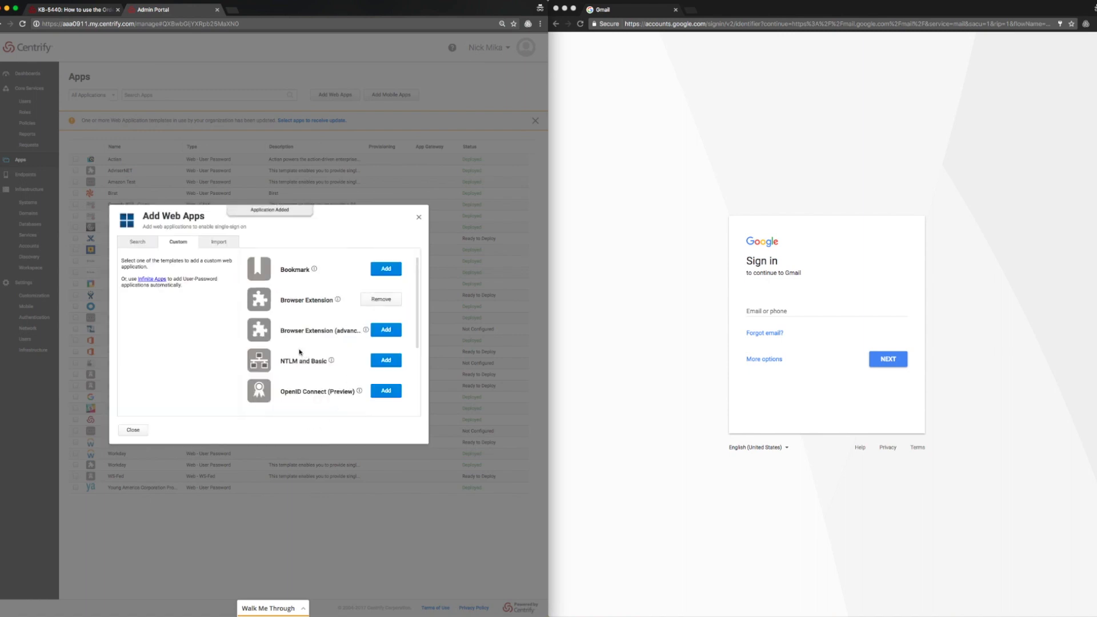
left_click(419, 217)
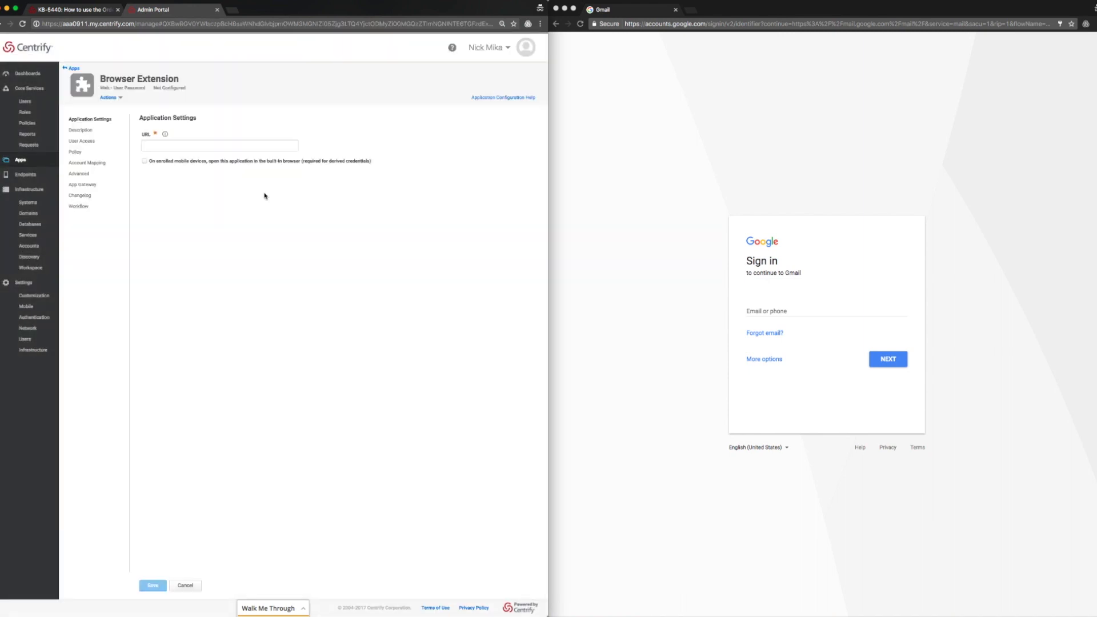
left_click(198, 144)
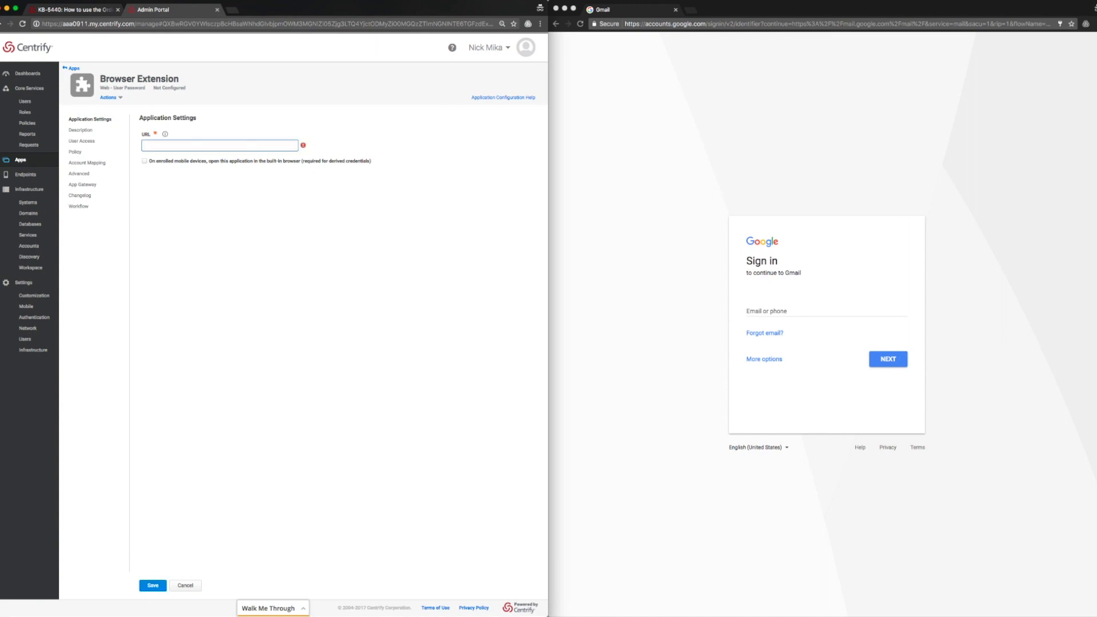
type("https://accounts.google.com")
Rename the application to Google Sign In in its Description settings.
left_click(80, 130)
left_click(219, 154)
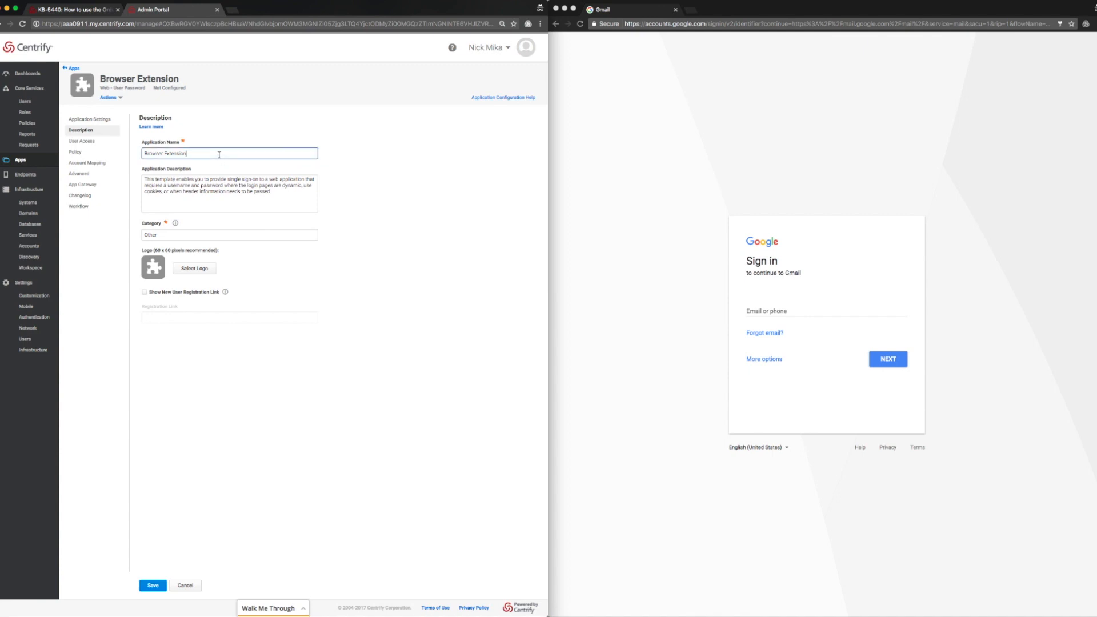
key("alt+shift+Left")
key("alt+shift+Left")
key("BackSpace")
type("Google Sign")
Grant the Everybody role access to the app under User Access.
left_click(82, 140)
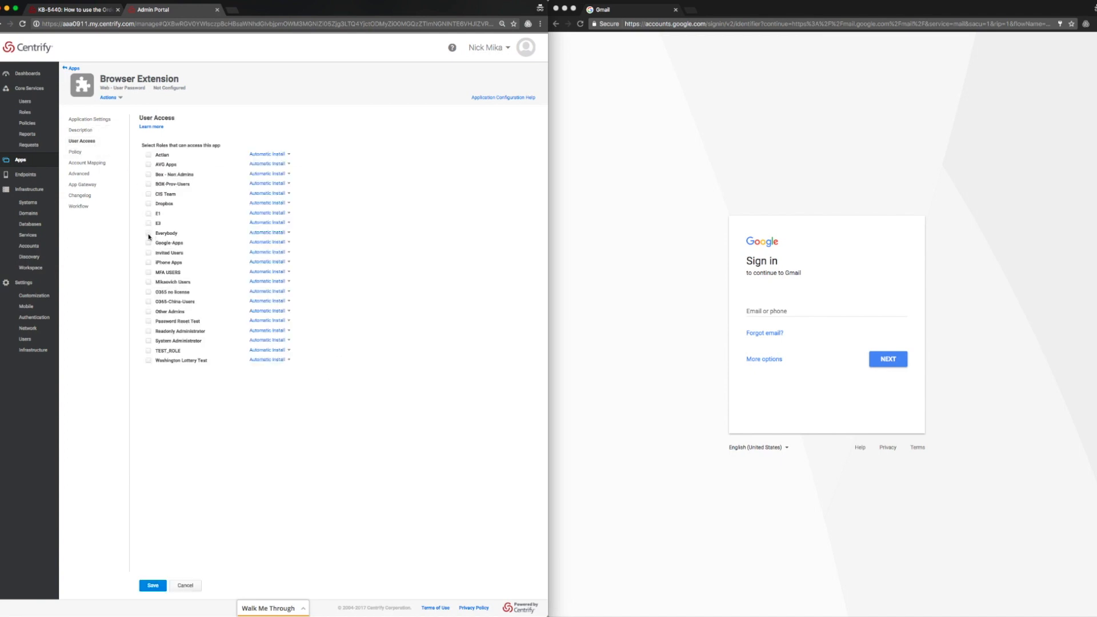
left_click(148, 234)
left_click(79, 154)
Set Account Mapping so everybody shares one user name, entering the shared Gmail address.
left_click(81, 164)
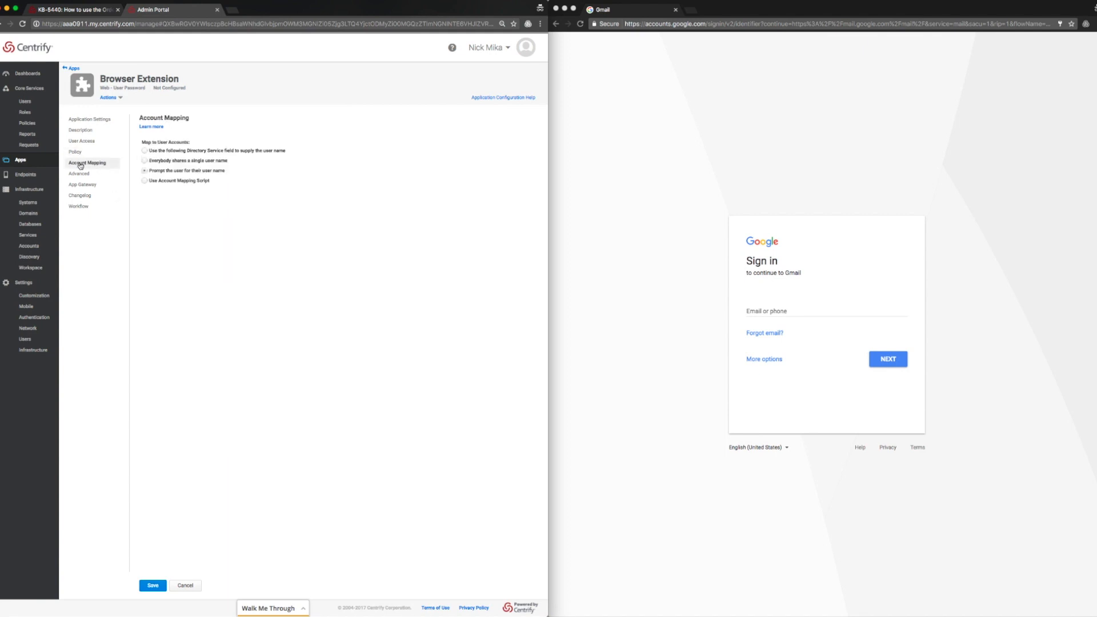
left_click(162, 162)
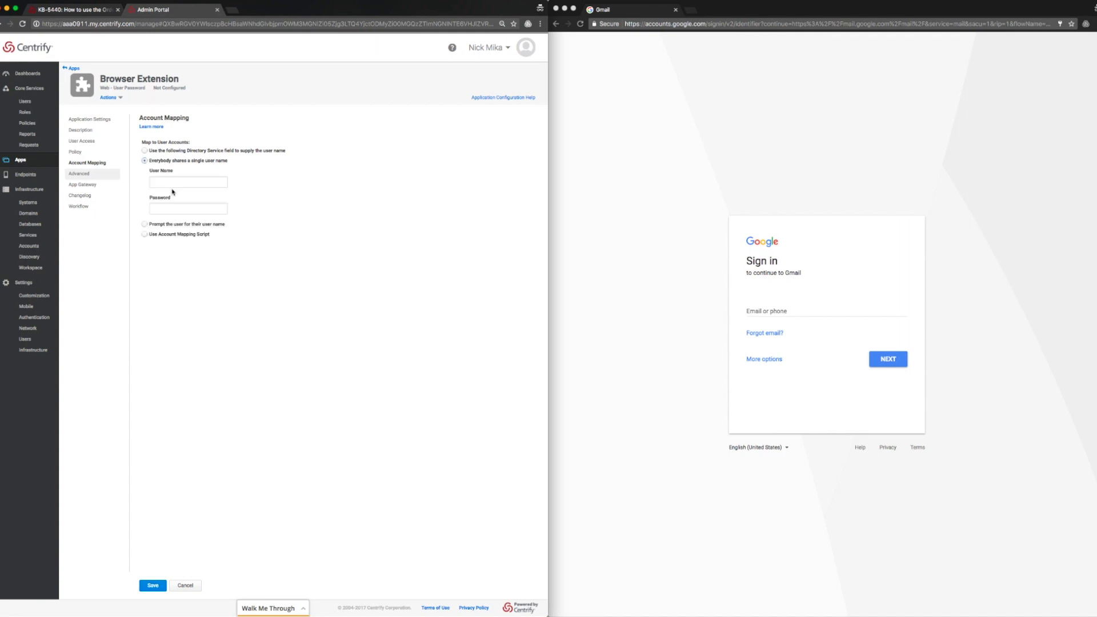
left_click(173, 182)
key("Tab")
Enter google.com as the Host Name Suffix in the Advanced browser extension variables.
left_click(117, 177)
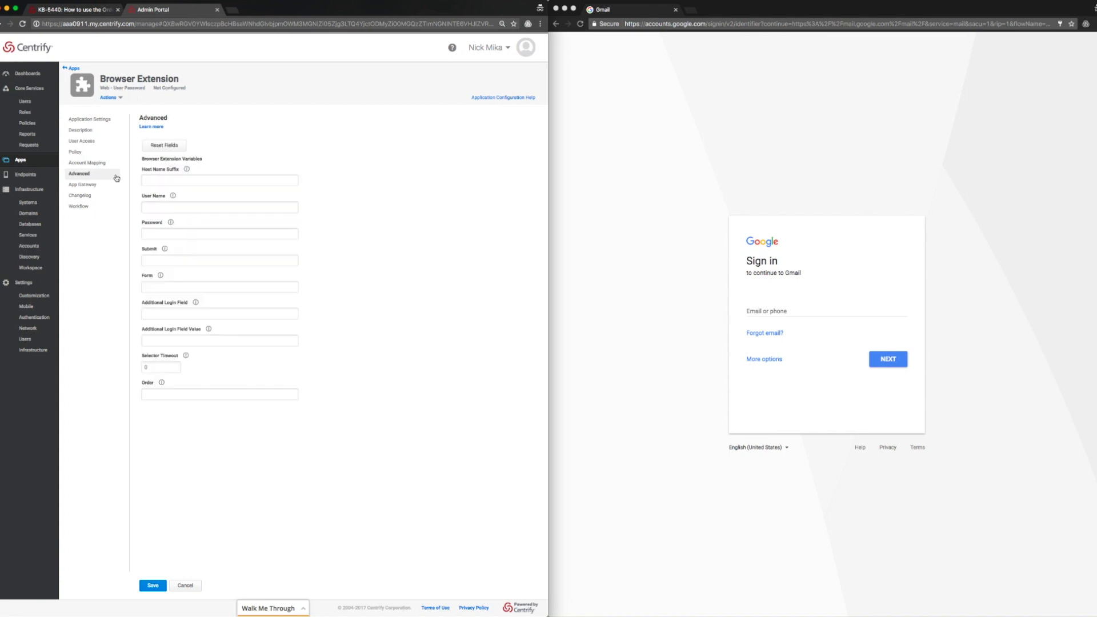
left_click(204, 182)
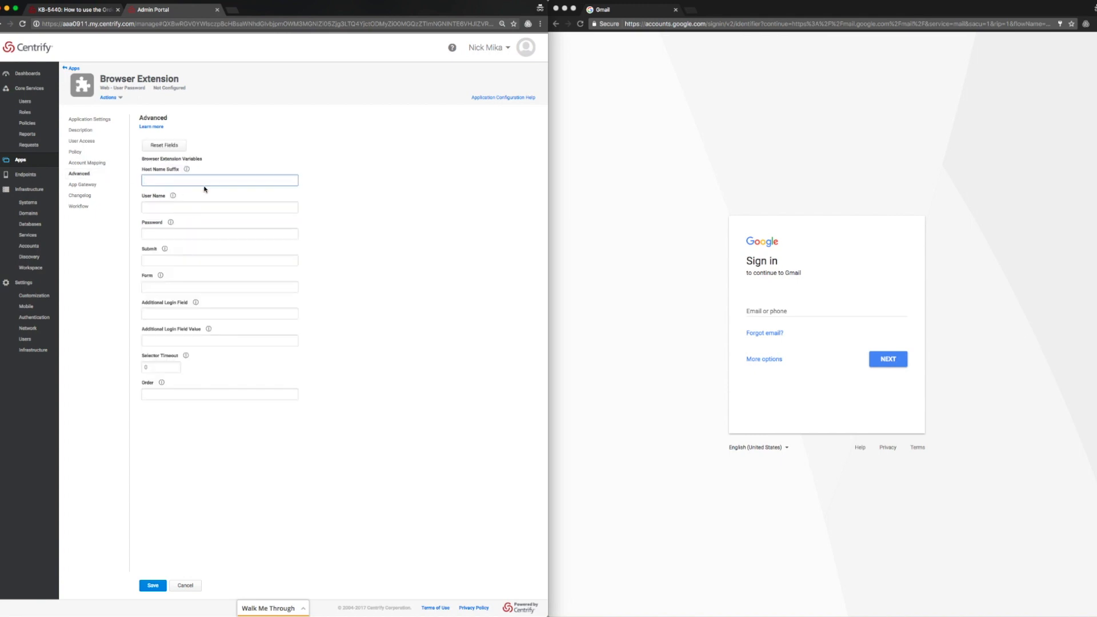
type("google.com")
left_click(191, 207)
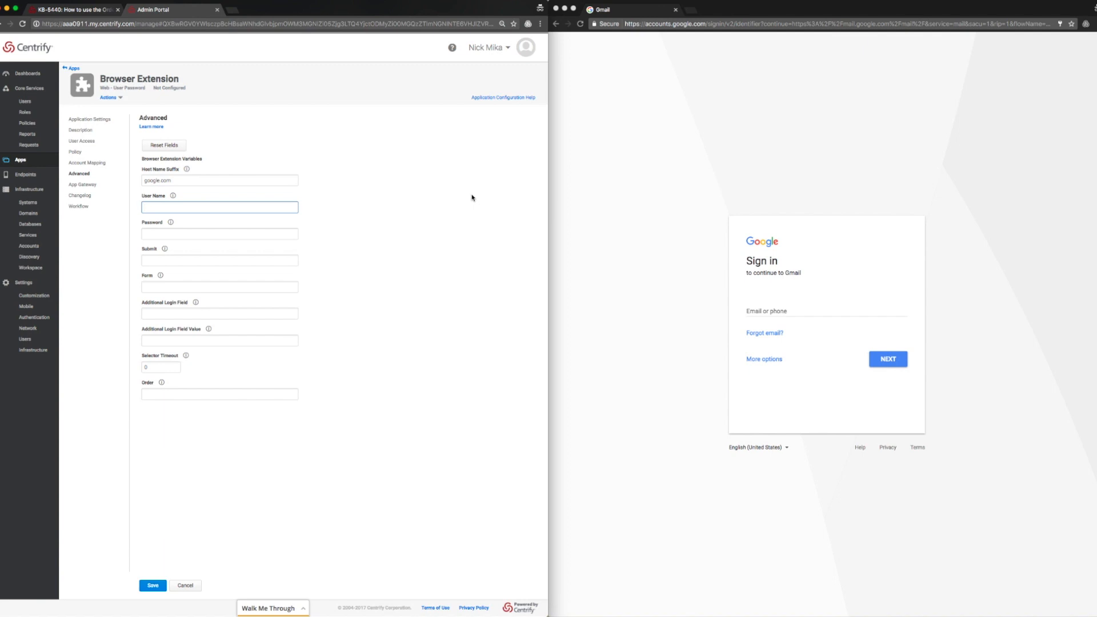
left_click(803, 315)
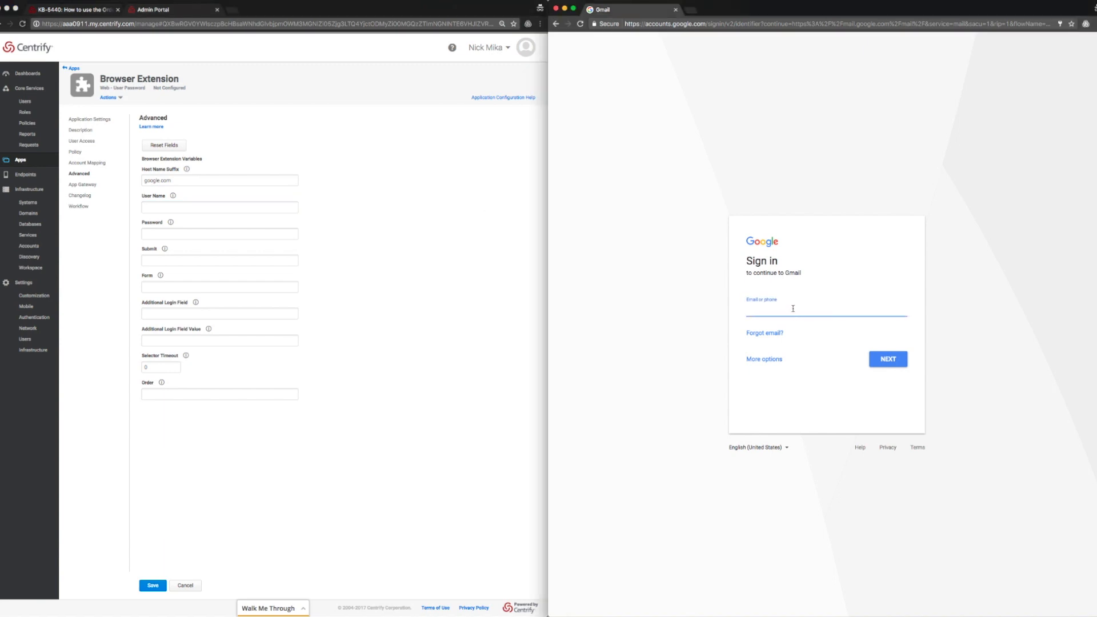
Inspect the Gmail email input in DevTools and set the User Name variable to input#identifier.
right_click(793, 311)
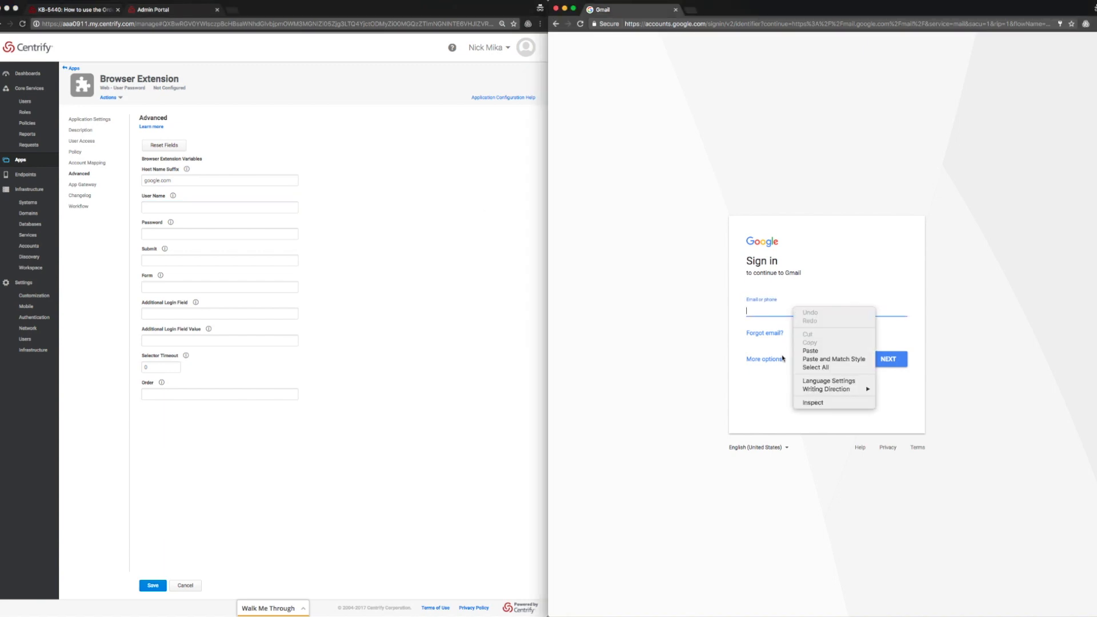
left_click(820, 404)
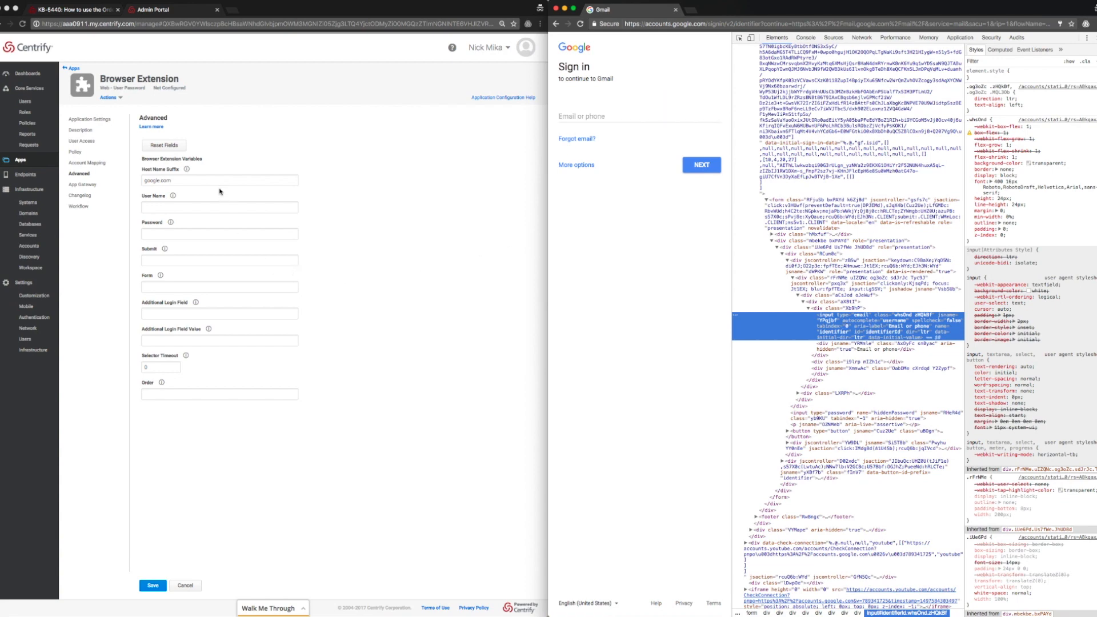
left_click(222, 209)
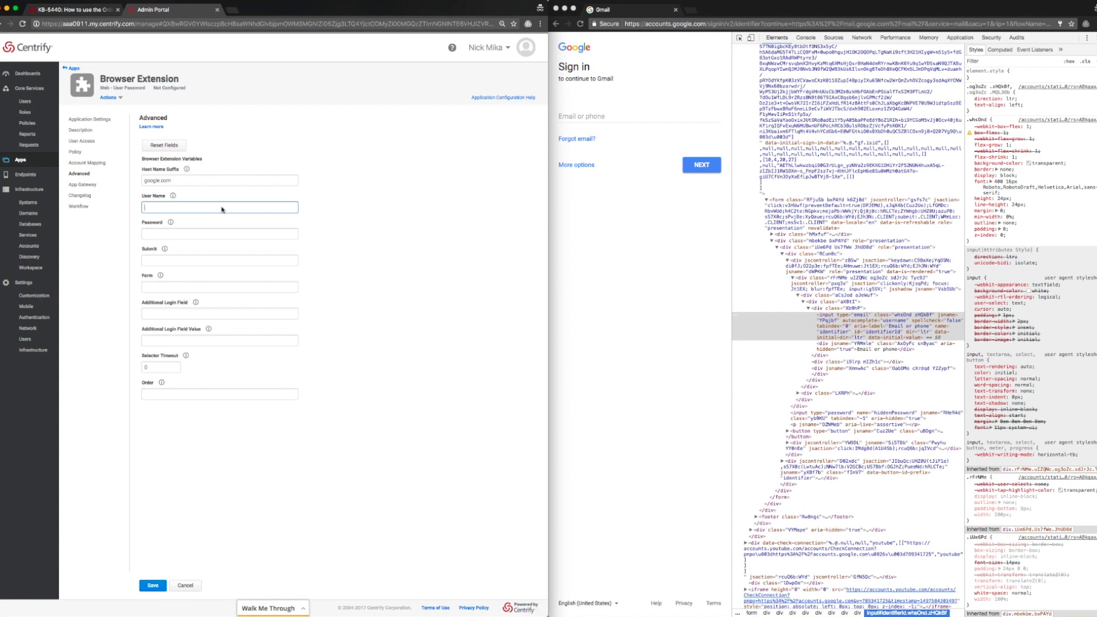
type("inpu")
type("t#identifierId")
left_click(282, 234)
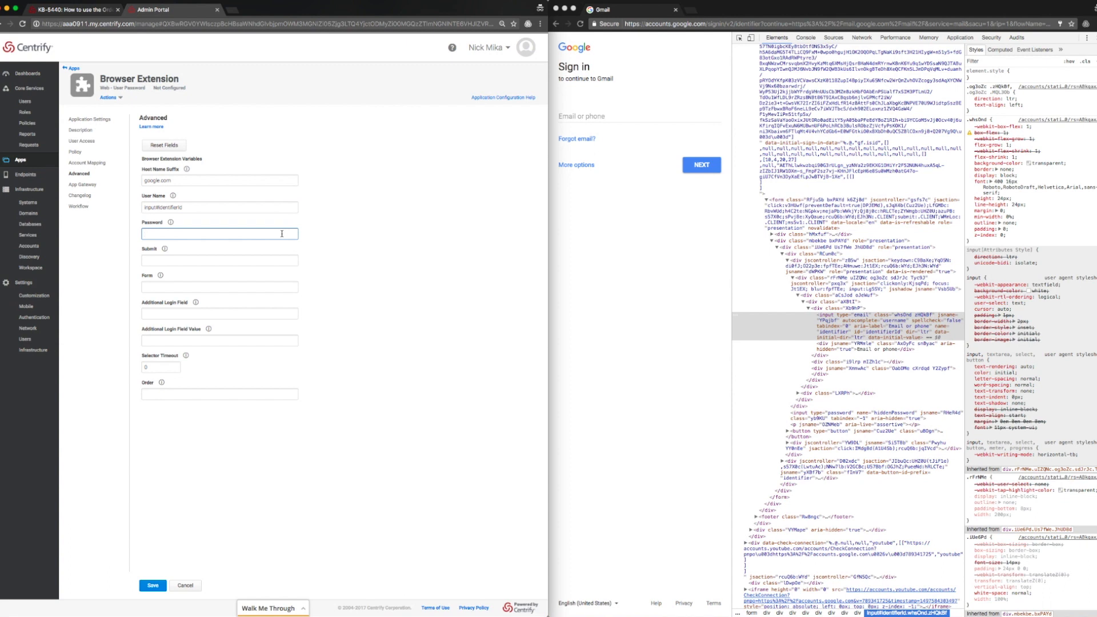
left_click(592, 125)
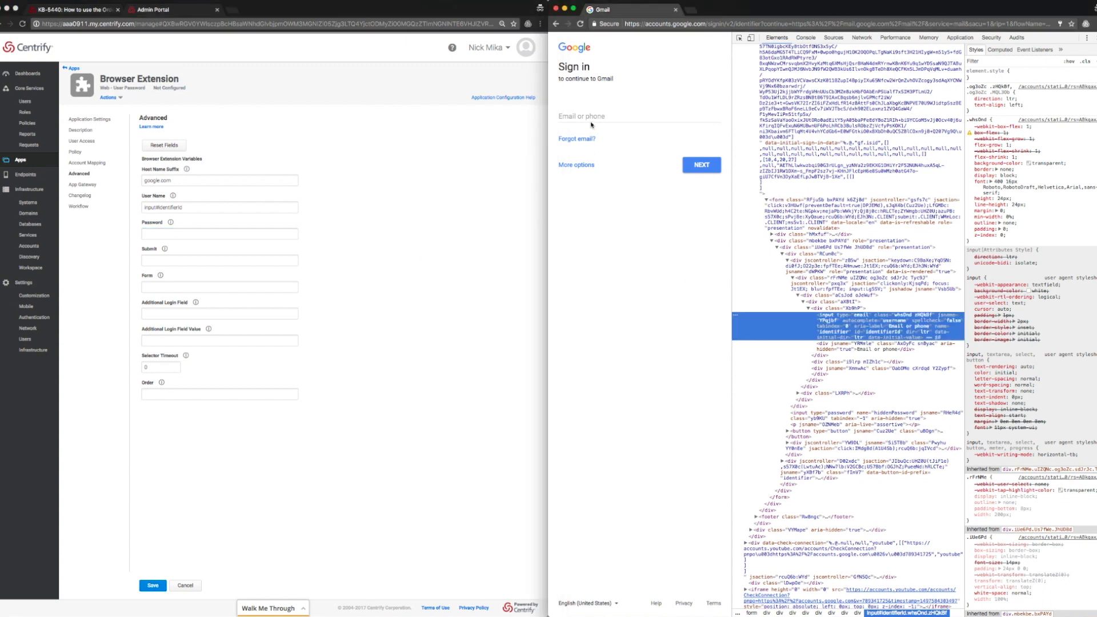
left_click(590, 116)
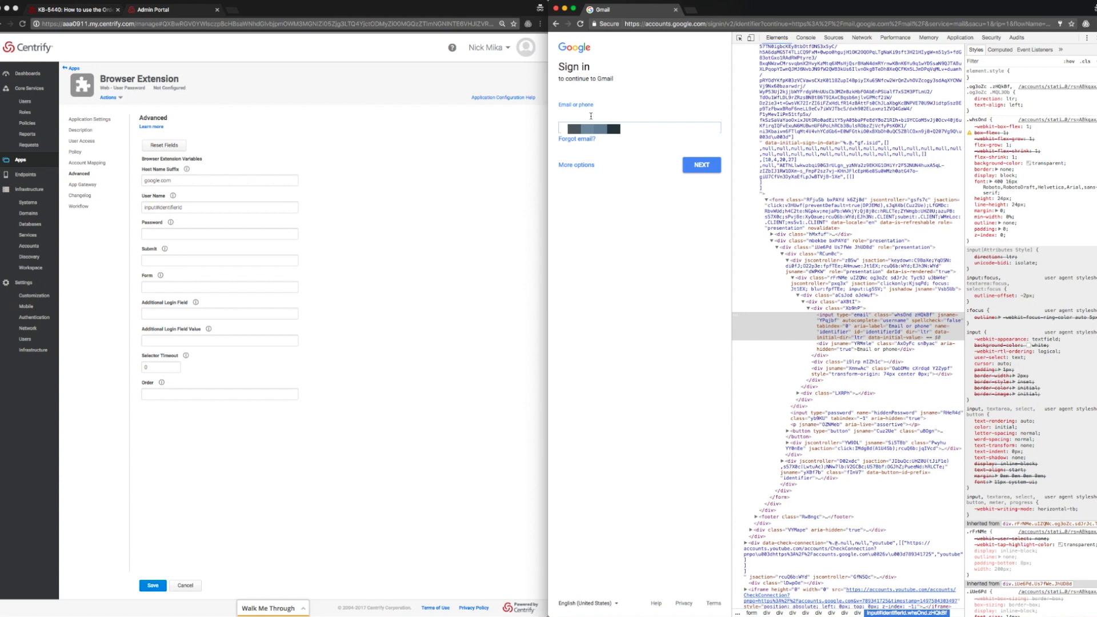
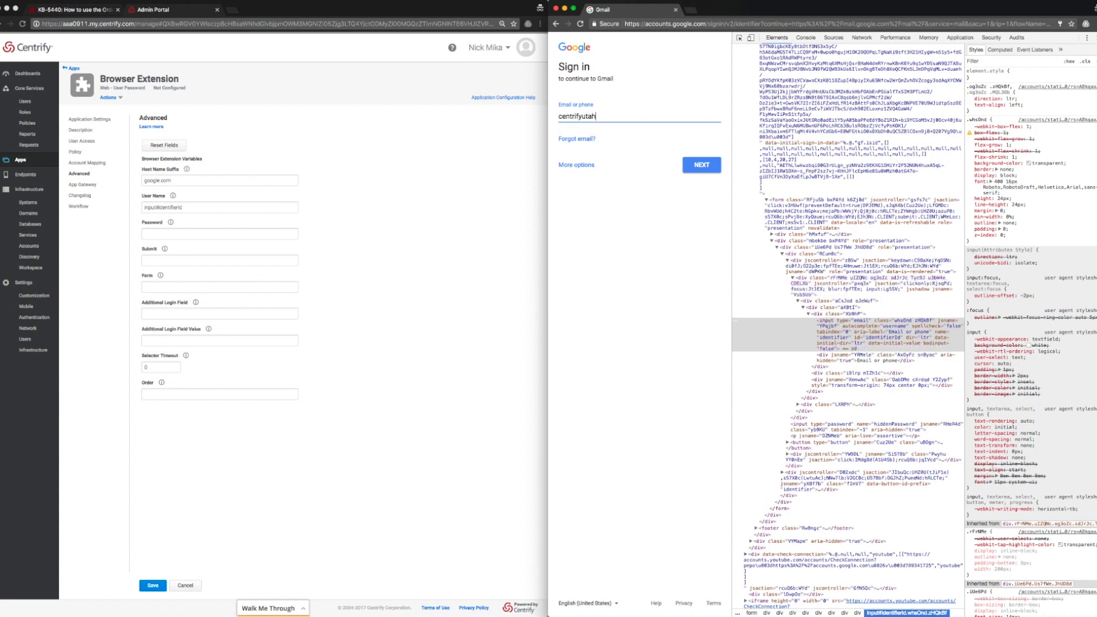
Submit the Google account e-mail, then inspect the Gmail password field in DevTools.
key("Return")
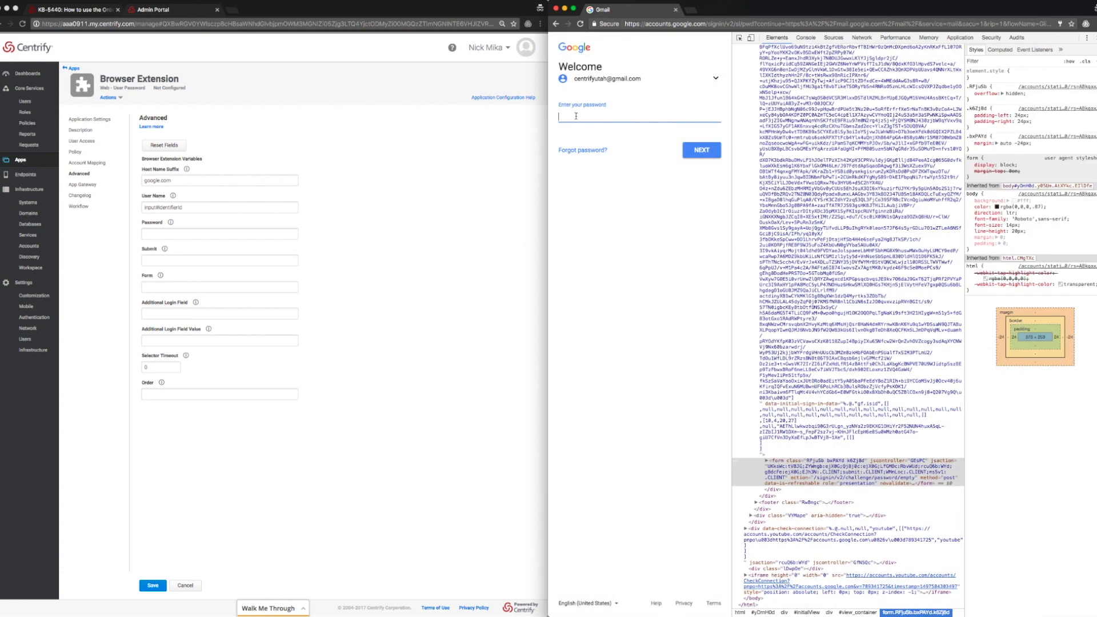
left_click(576, 116)
right_click(576, 116)
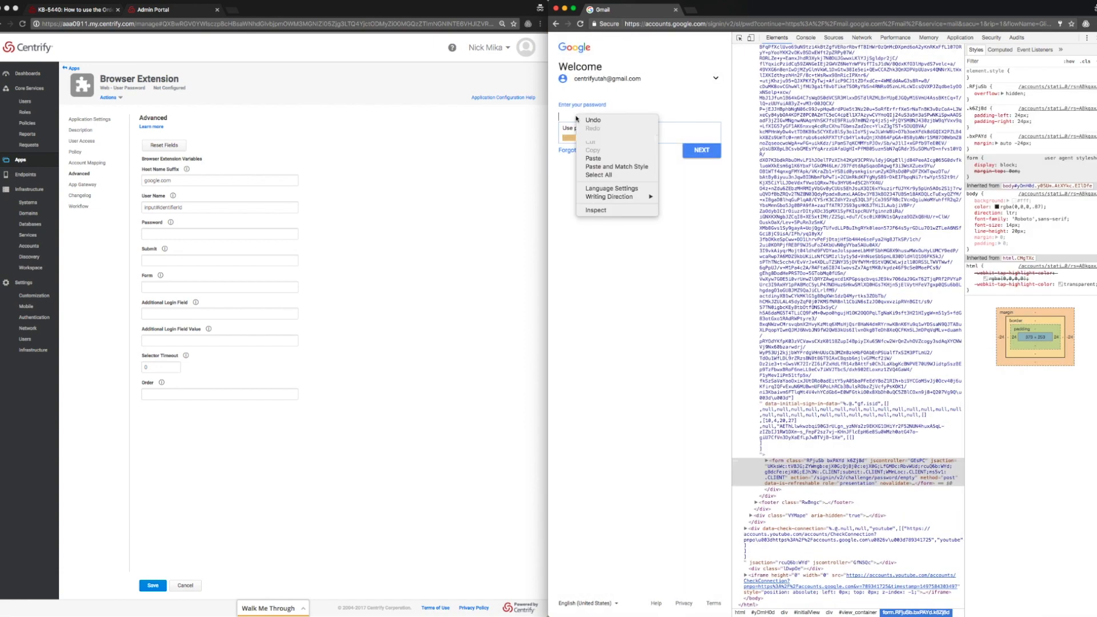
left_click(595, 209)
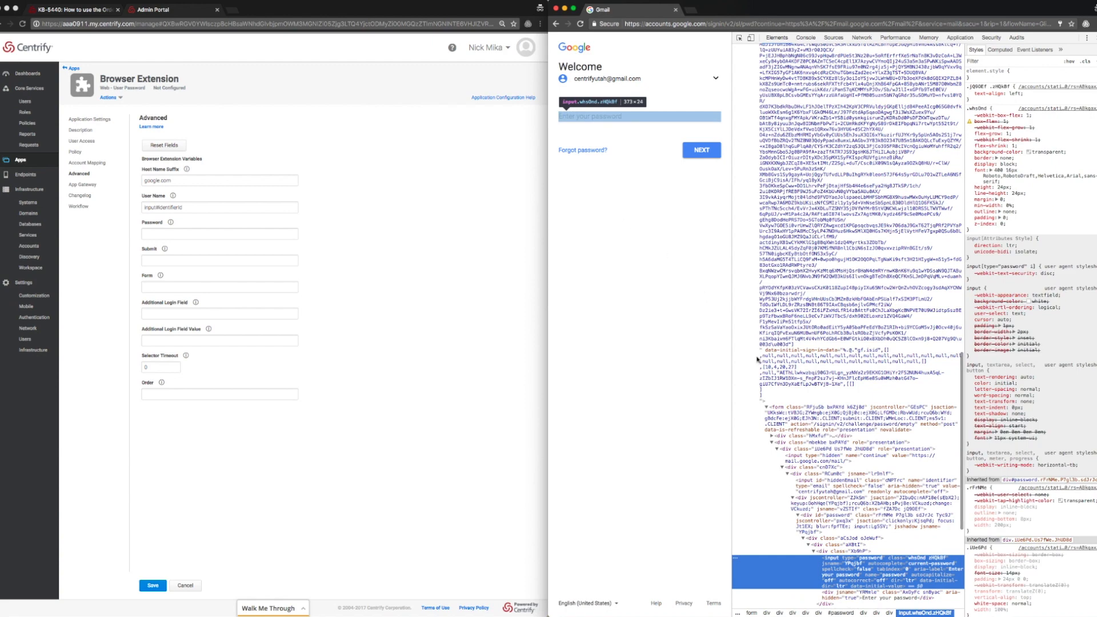
scroll(818, 457, "down", 1)
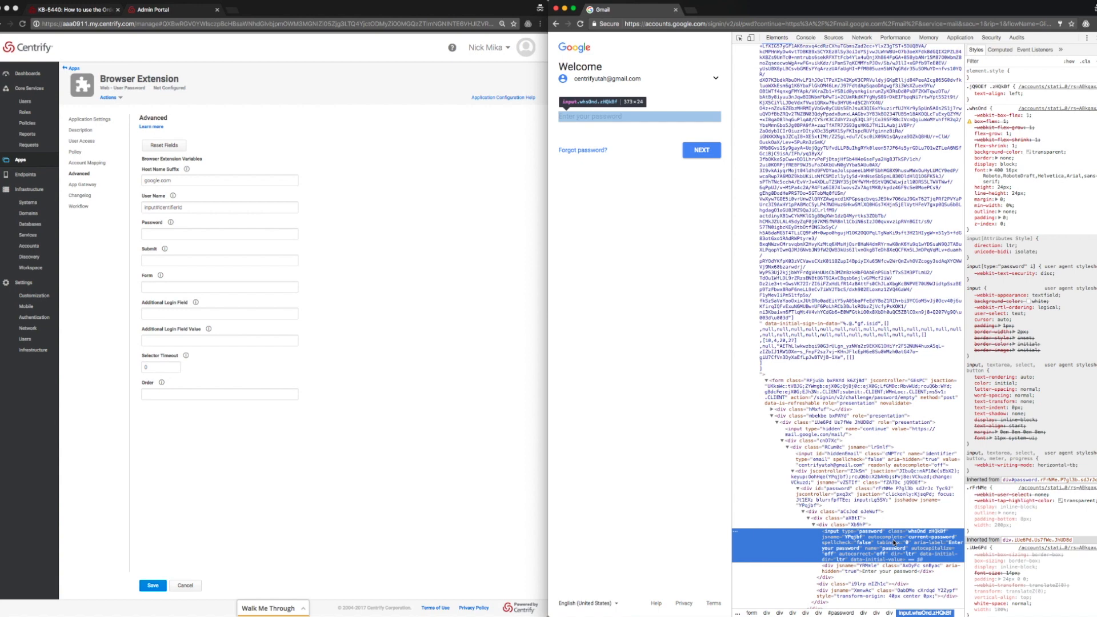
Enter input[name='password'] as the Password browser extension variable.
left_click(168, 235)
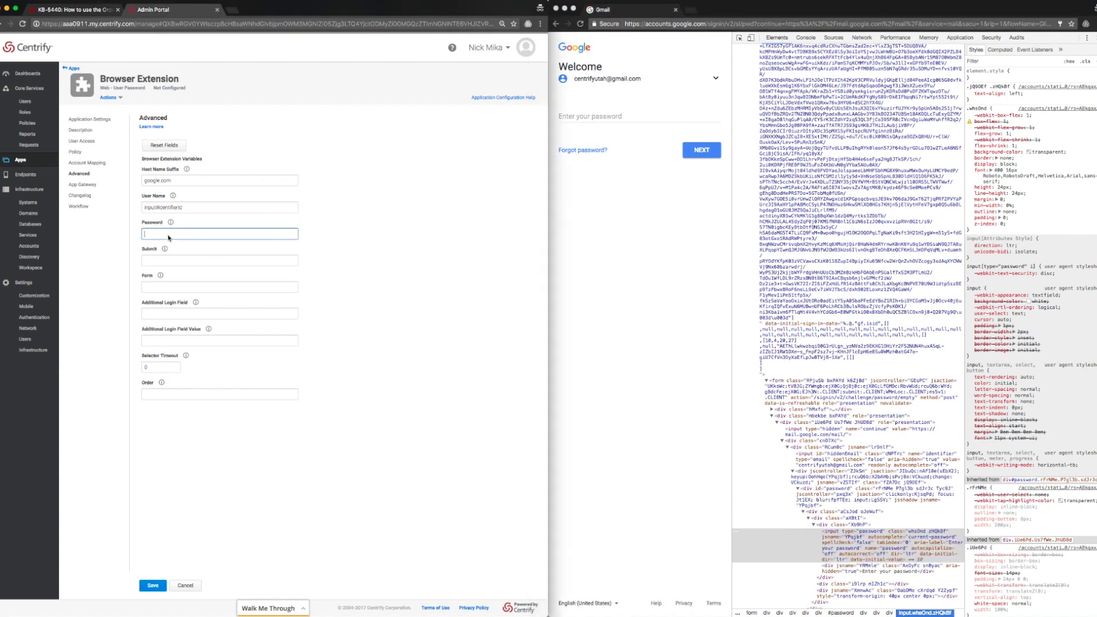
type("inpu")
type("t[name='password")
Inspect the Gmail password page's NEXT button element, div#passwordNext, in DevTools.
left_click(697, 152)
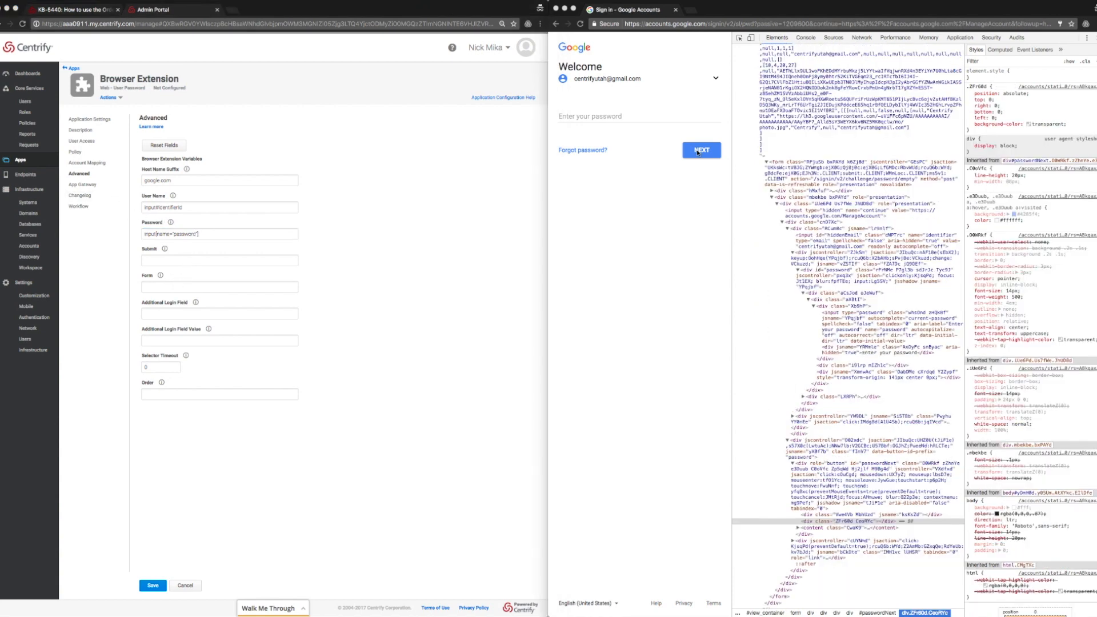
right_click(698, 152)
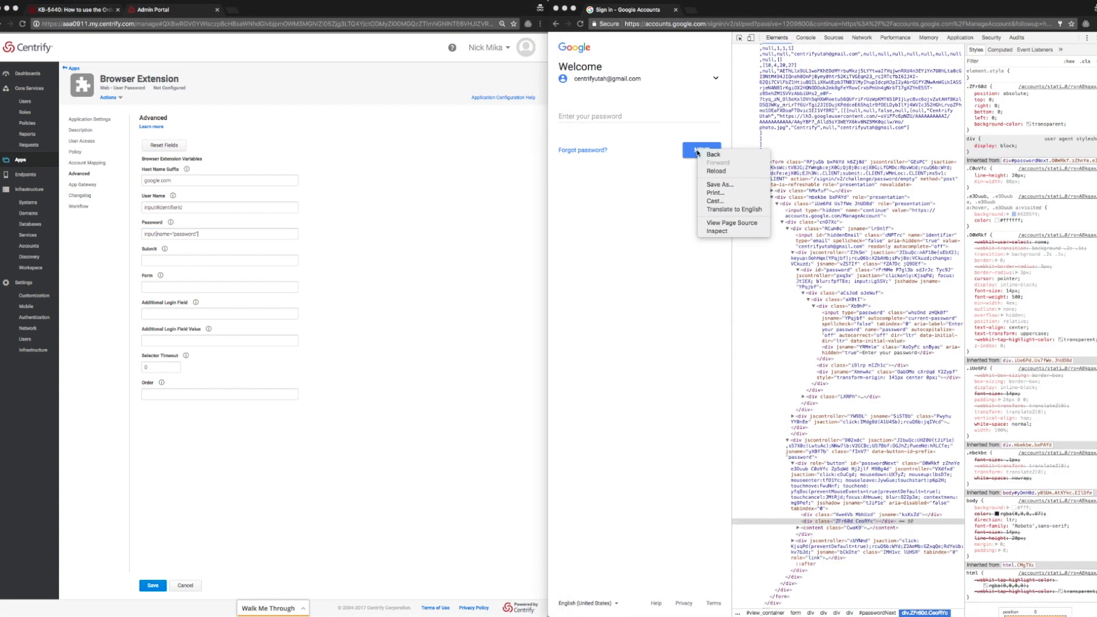
left_click(718, 231)
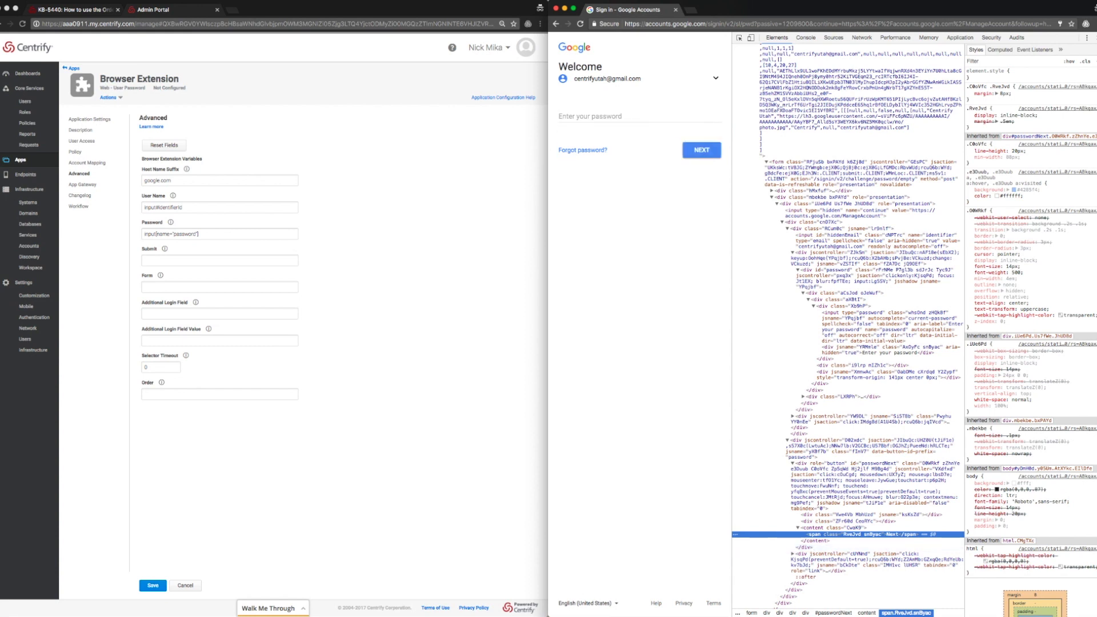
key("super+Tab")
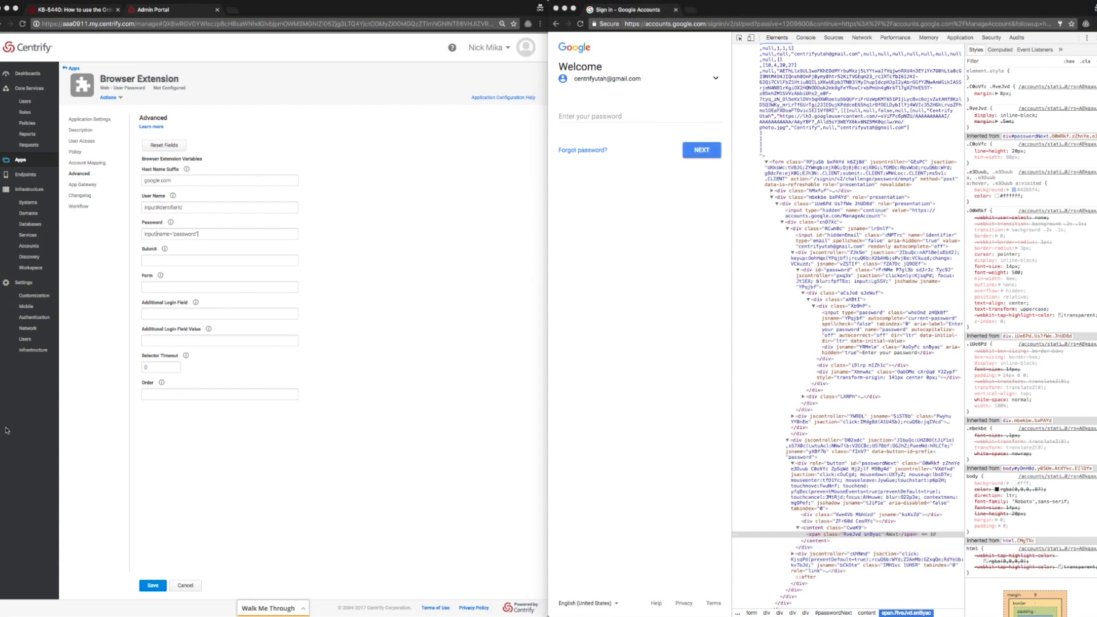
left_click(155, 263)
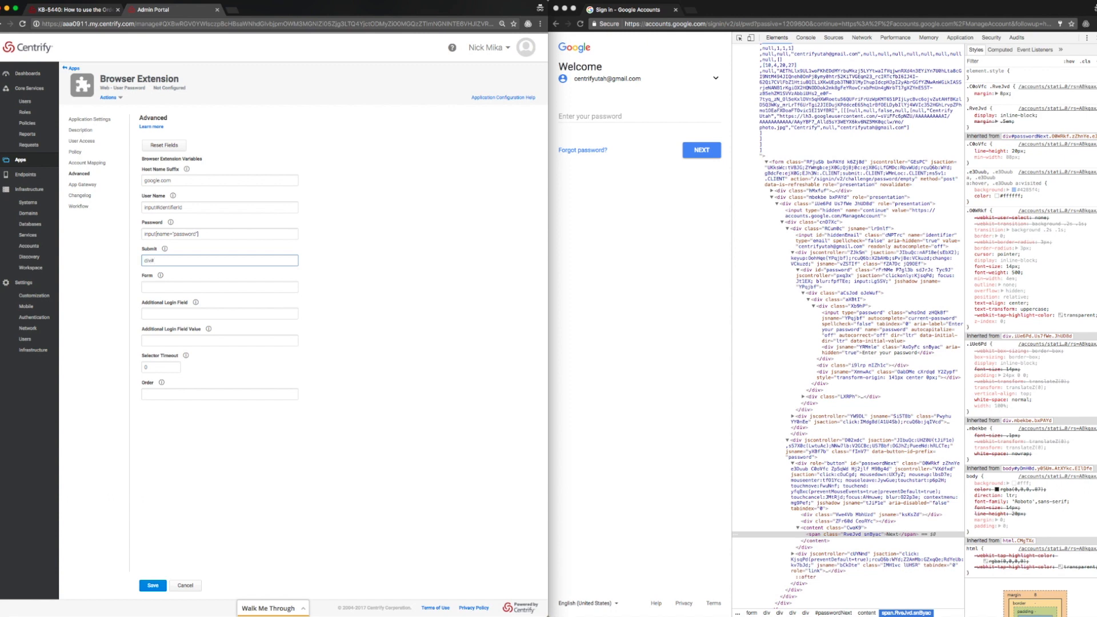
Set the Submit variable to div#passwordNext and bring up the KB-5440 Order box article.
type("div#passwordNext")
left_click(184, 397)
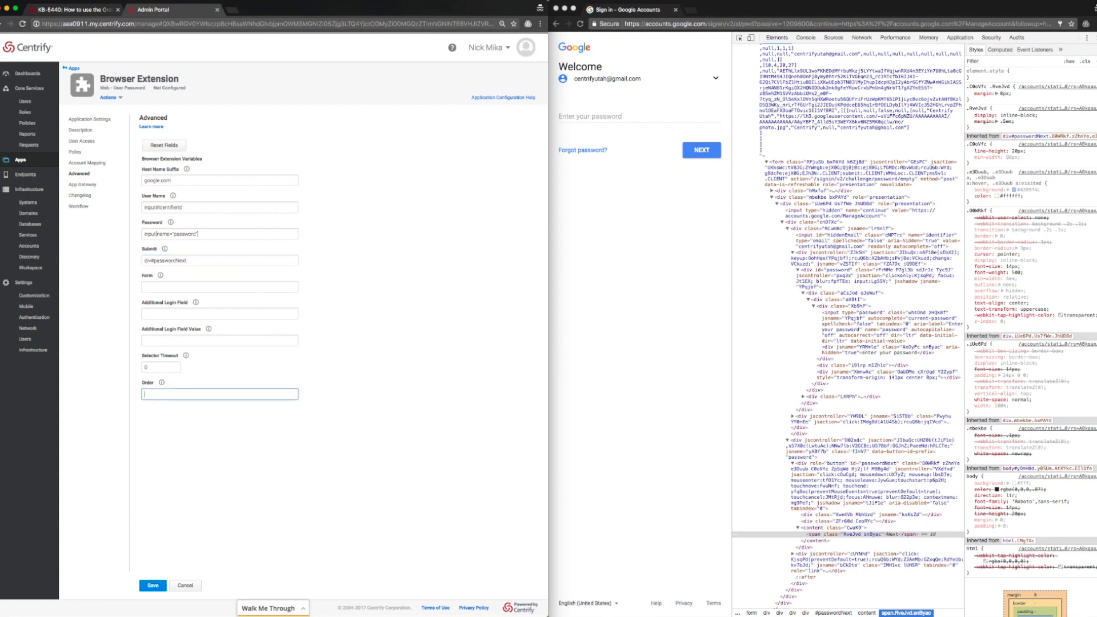
left_click(74, 11)
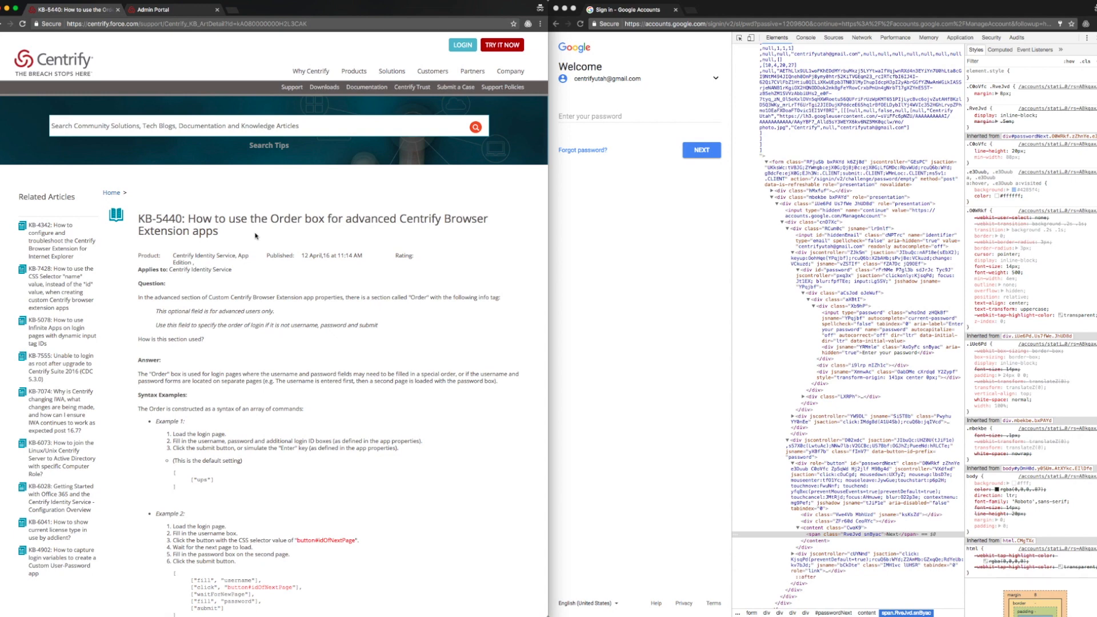
Review KB-5440's Order syntax examples and Additional Commands table, then return to Admin Portal.
scroll(255, 235, "down", 5)
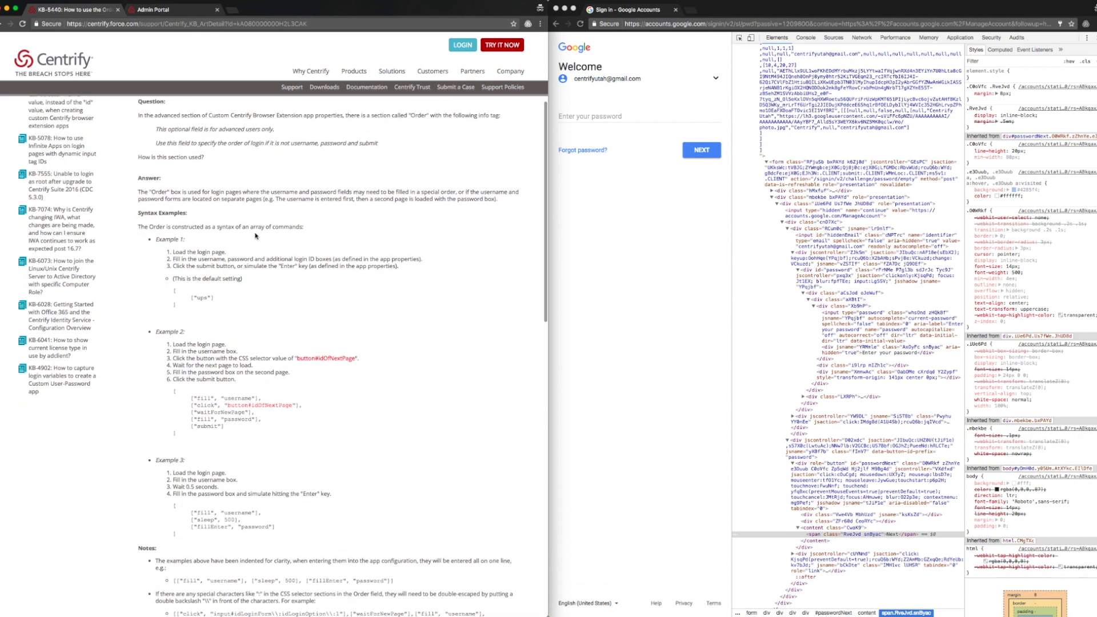
scroll(256, 236, "down", 10)
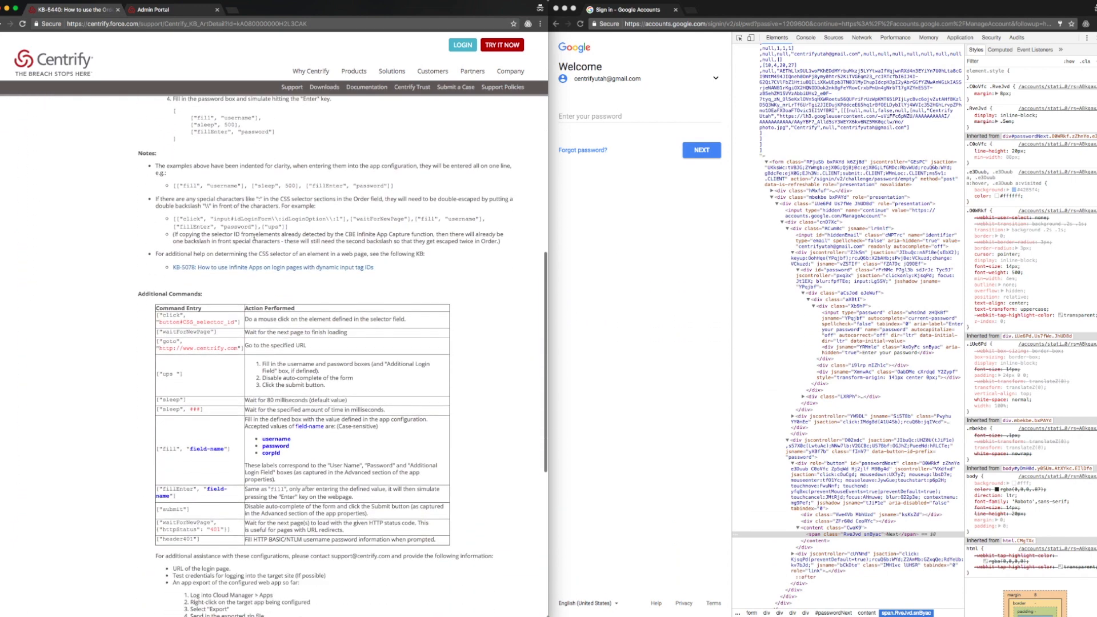
scroll(255, 237, "down", 2)
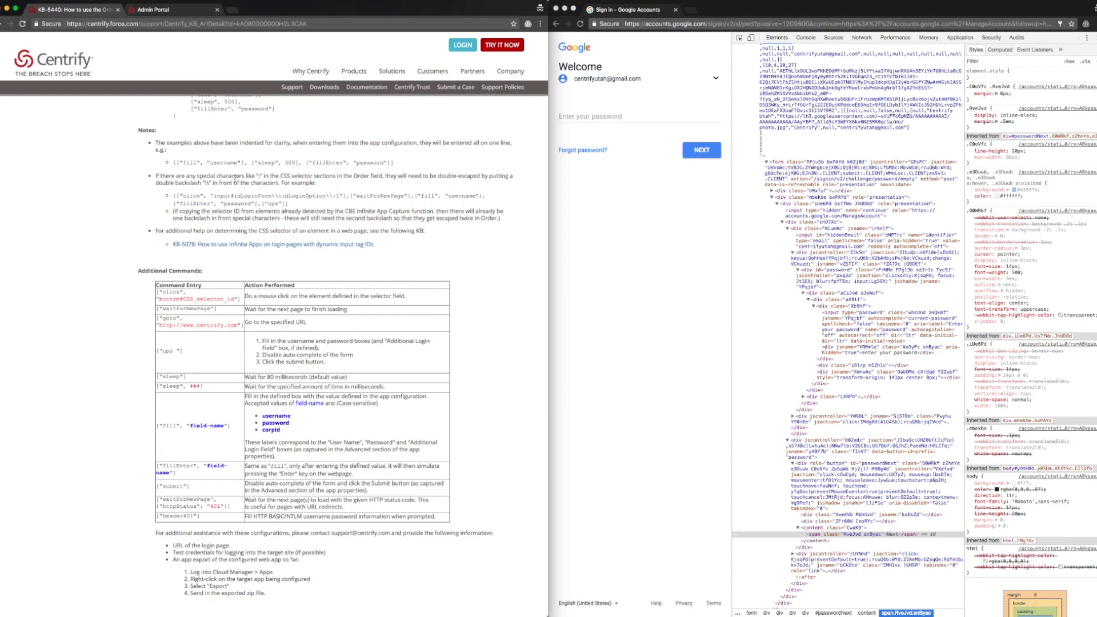
left_click(182, 10)
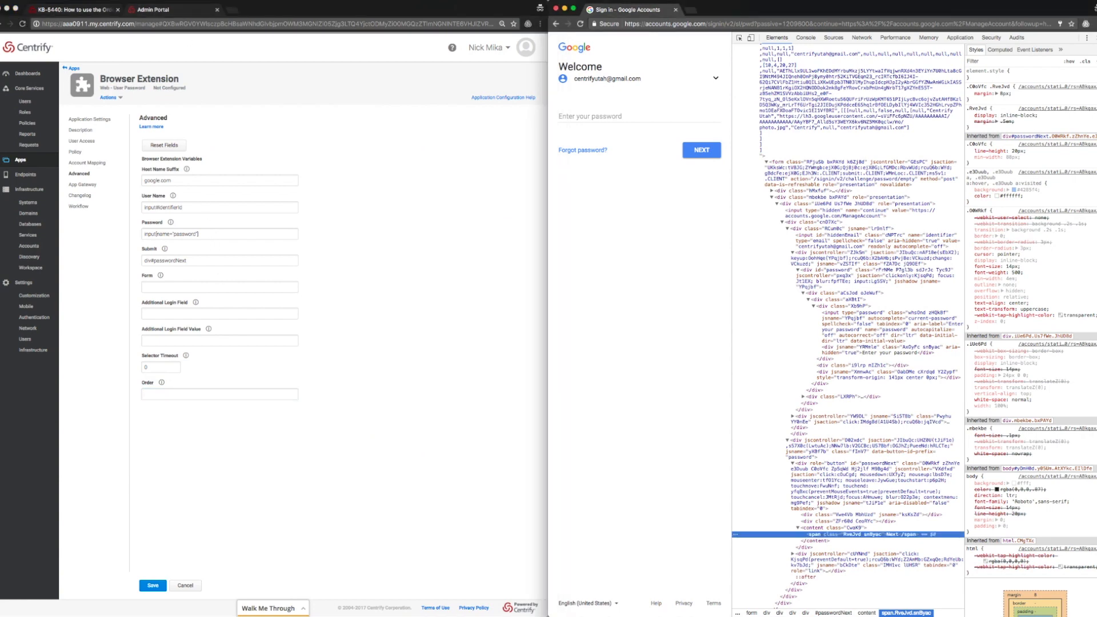
Reselect the Google test account to reach its password page, and review the KB-5440 article.
left_click(715, 79)
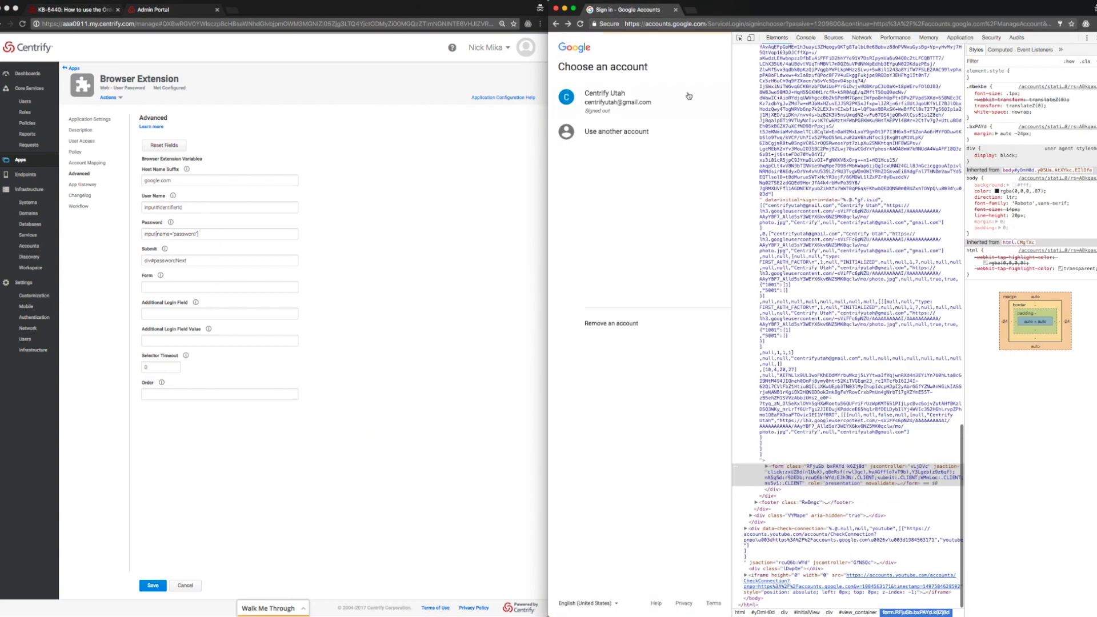
left_click(646, 115)
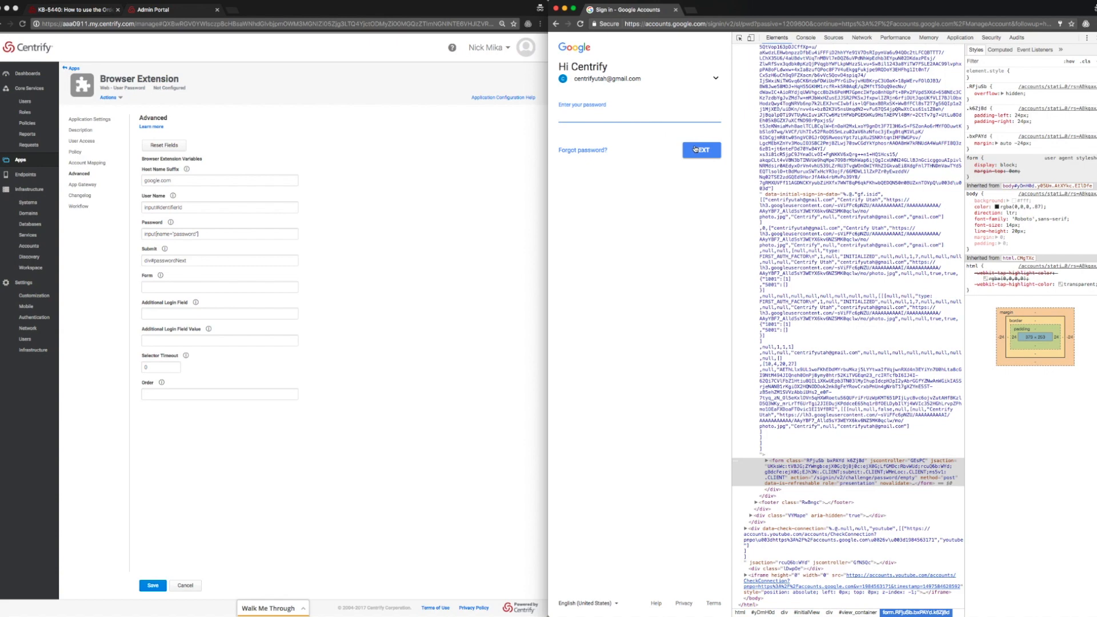
left_click(123, 10)
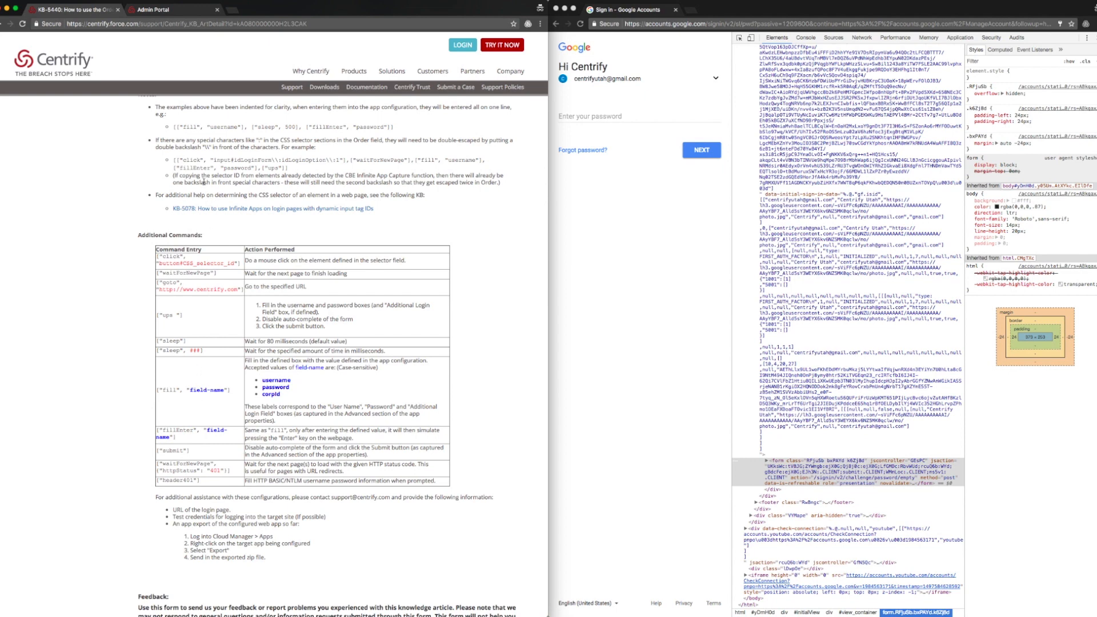
left_click(190, 11)
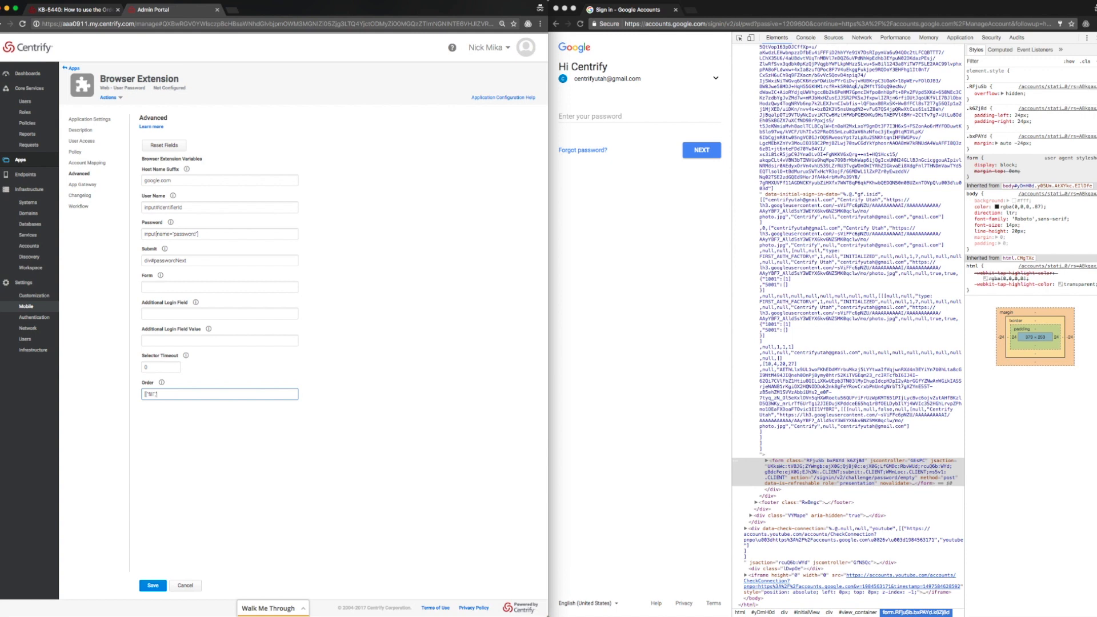
type("username\",")
left_click(727, 117)
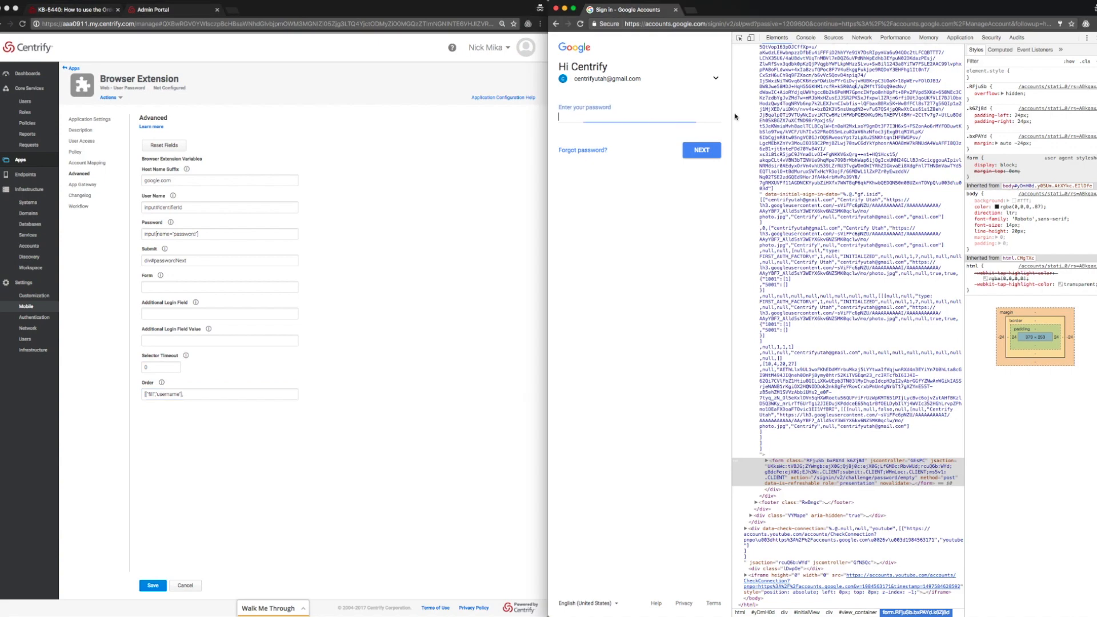
left_click(713, 80)
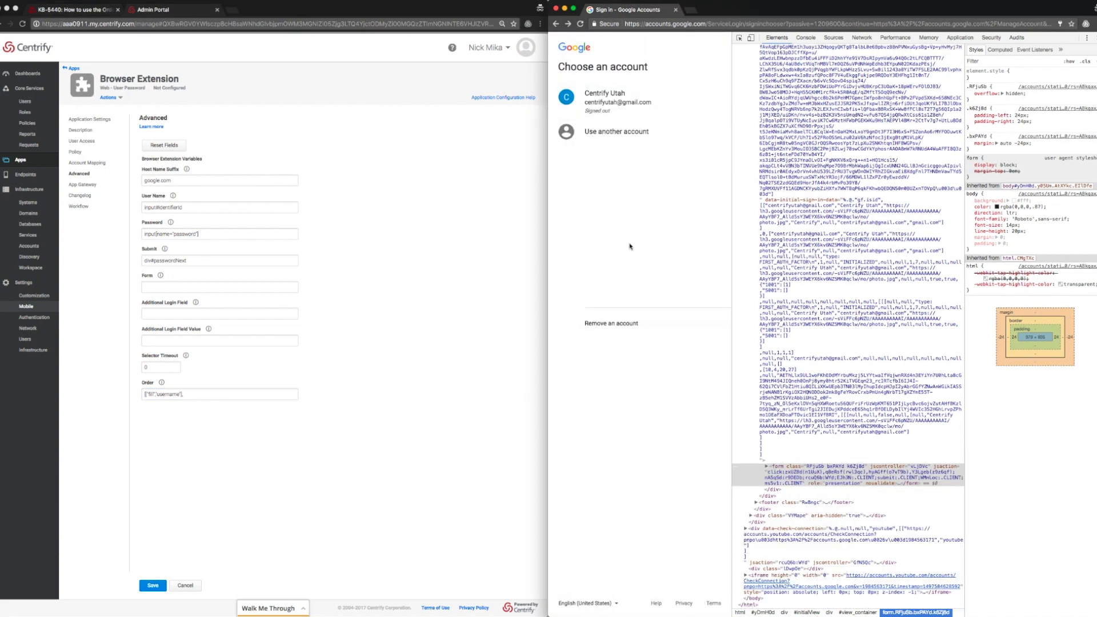
Switch Google to another account and inspect the email page's Next element, div#identifierNext.
left_click(622, 138)
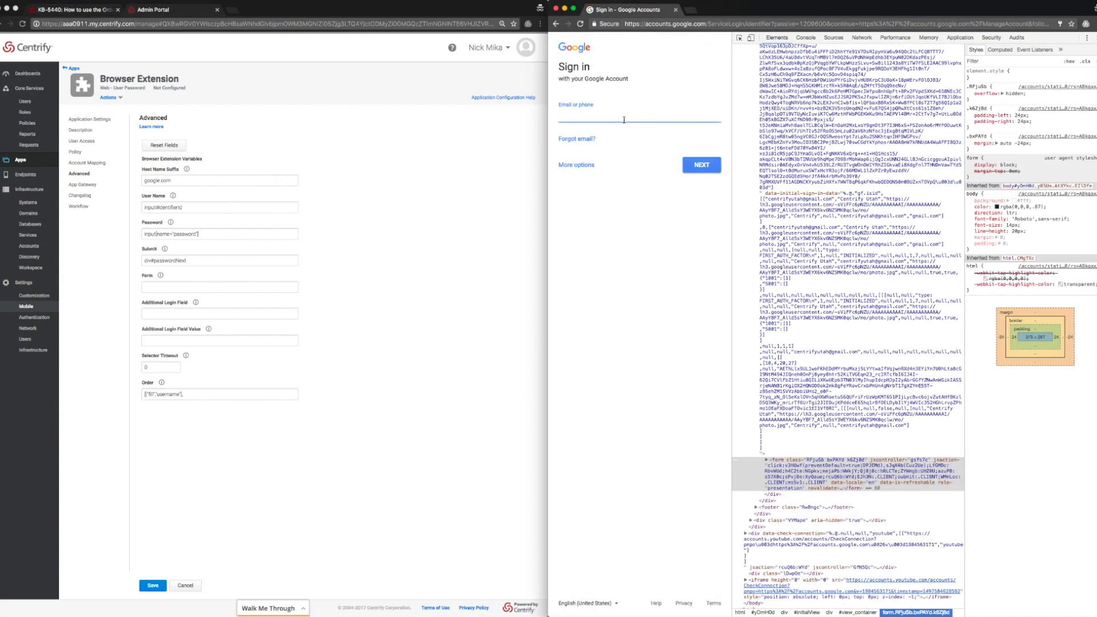
left_click(623, 120)
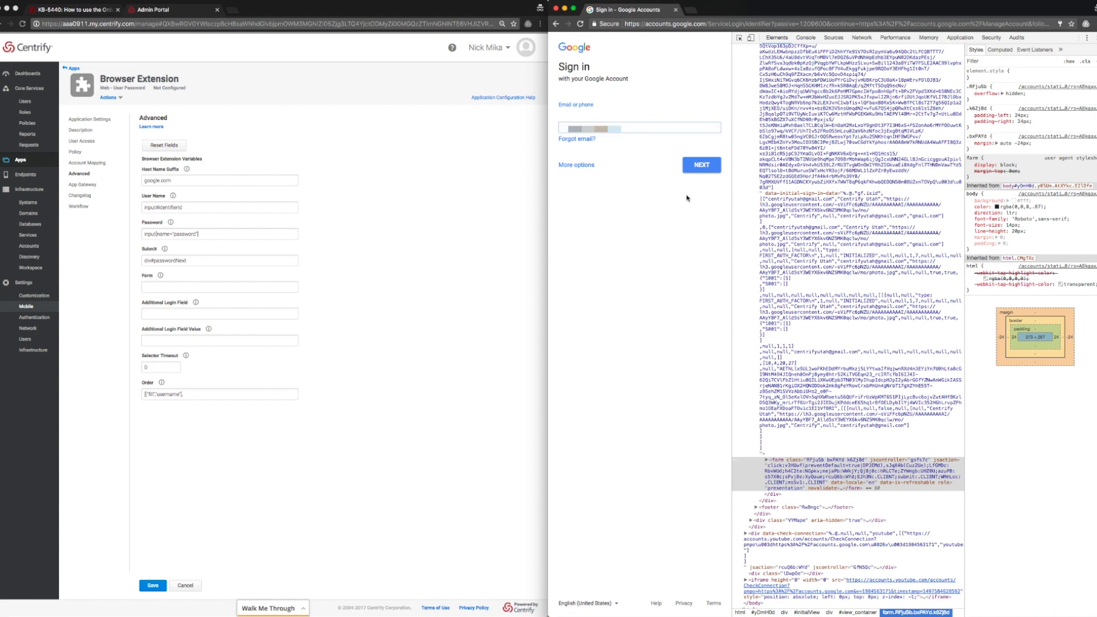
right_click(702, 163)
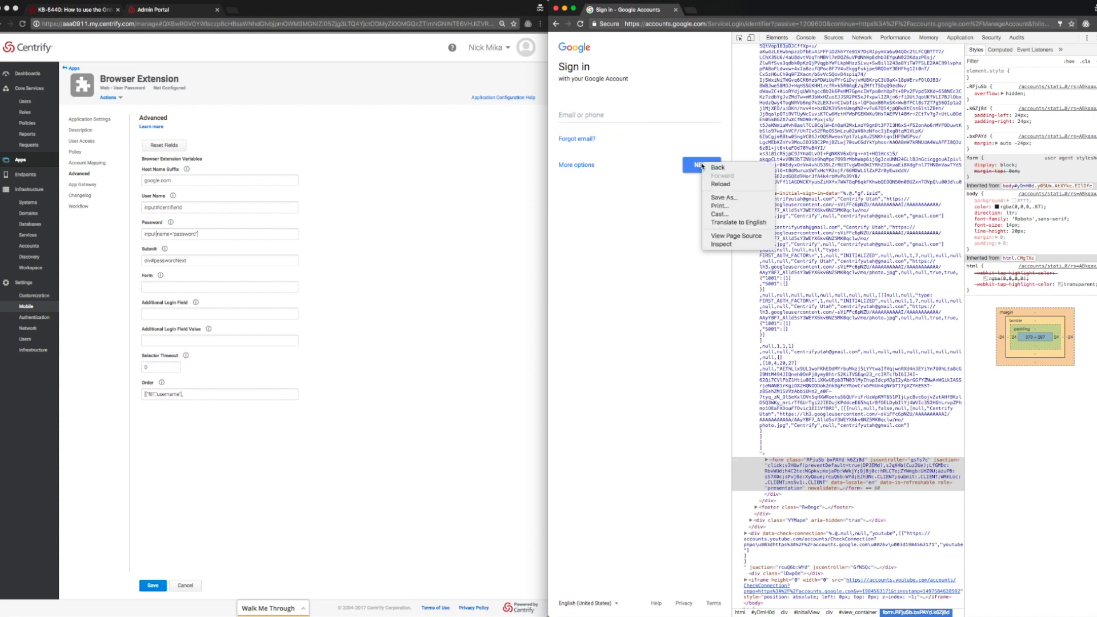
left_click(717, 245)
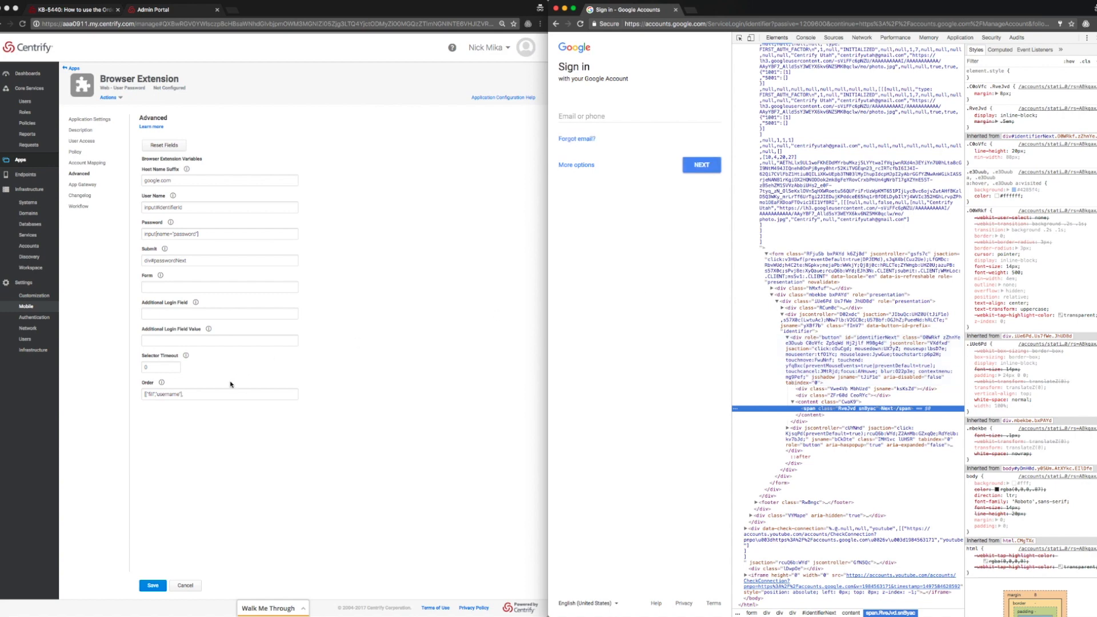
left_click(221, 395)
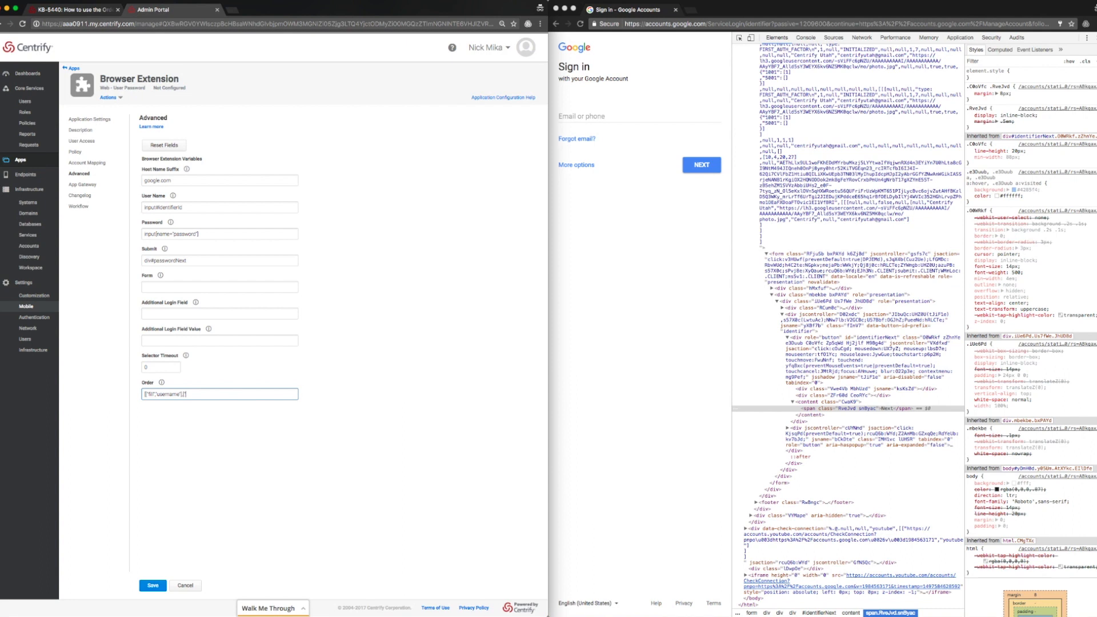
Add a click on div#identifierNext to Order, then enter the Gmail address and advance to the password step.
type("lick")
type("\",\"div#identifierNext\"],")
left_click(610, 112)
left_click(606, 117)
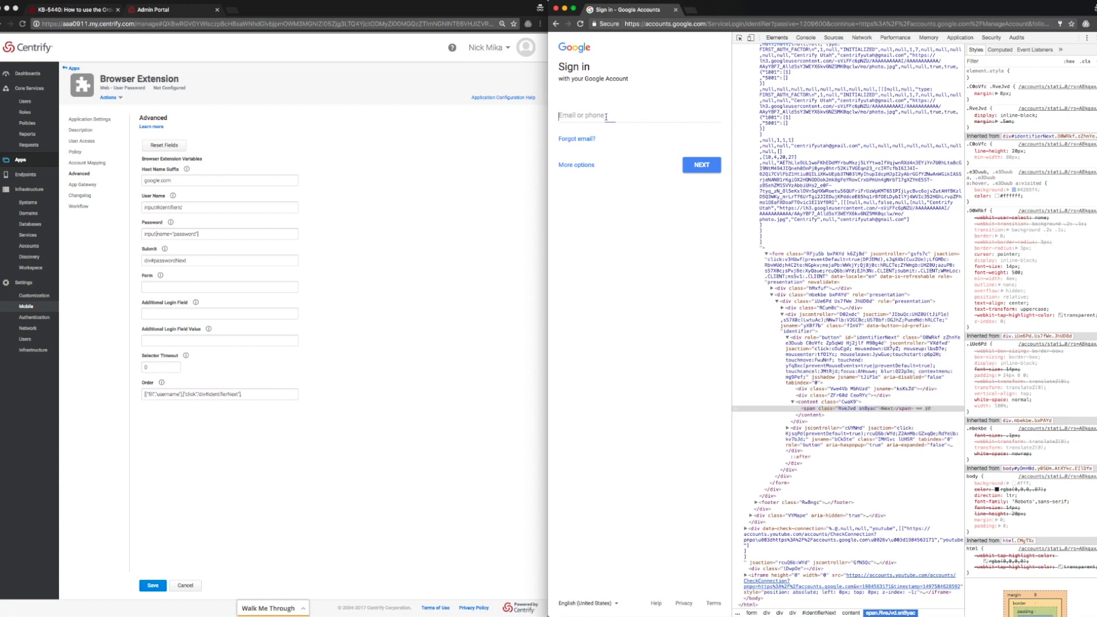
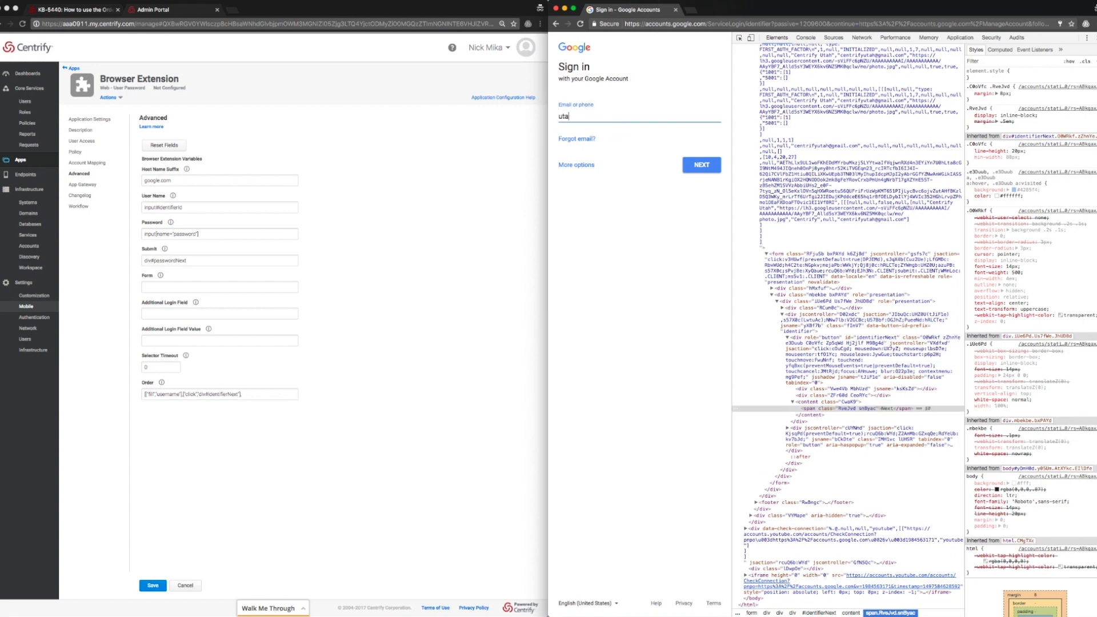
left_click(683, 165)
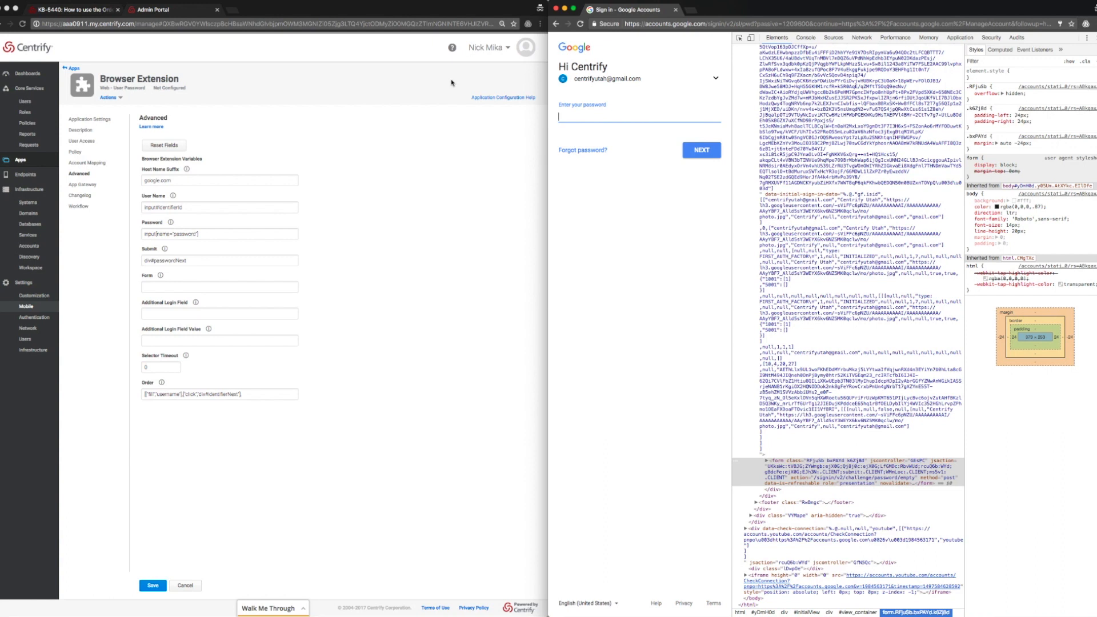
Append a 1000 ms sleep, a password fill and a submit to the Order command.
left_click(255, 397)
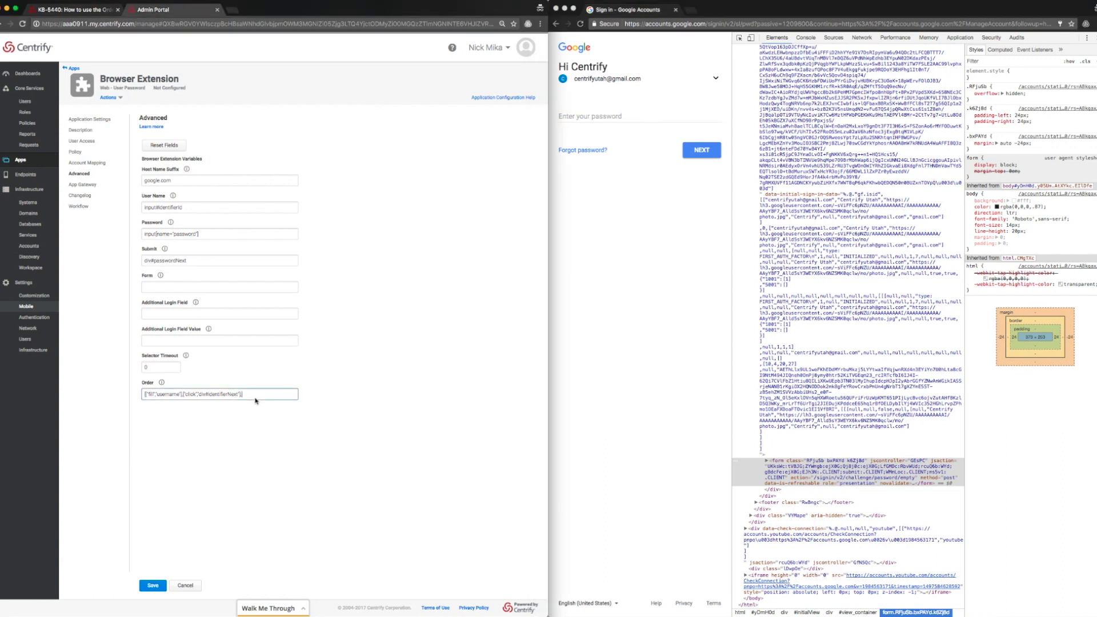
type("[\"sleep")
type("\",\"1")
type("000\"],")
key("super+Tab")
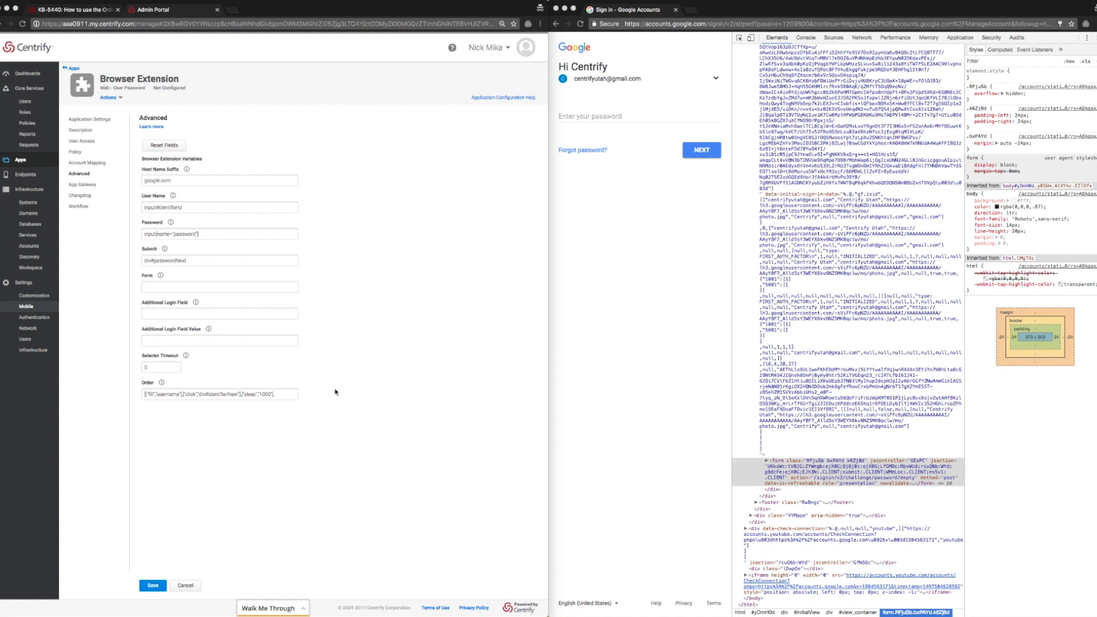
left_click(286, 395)
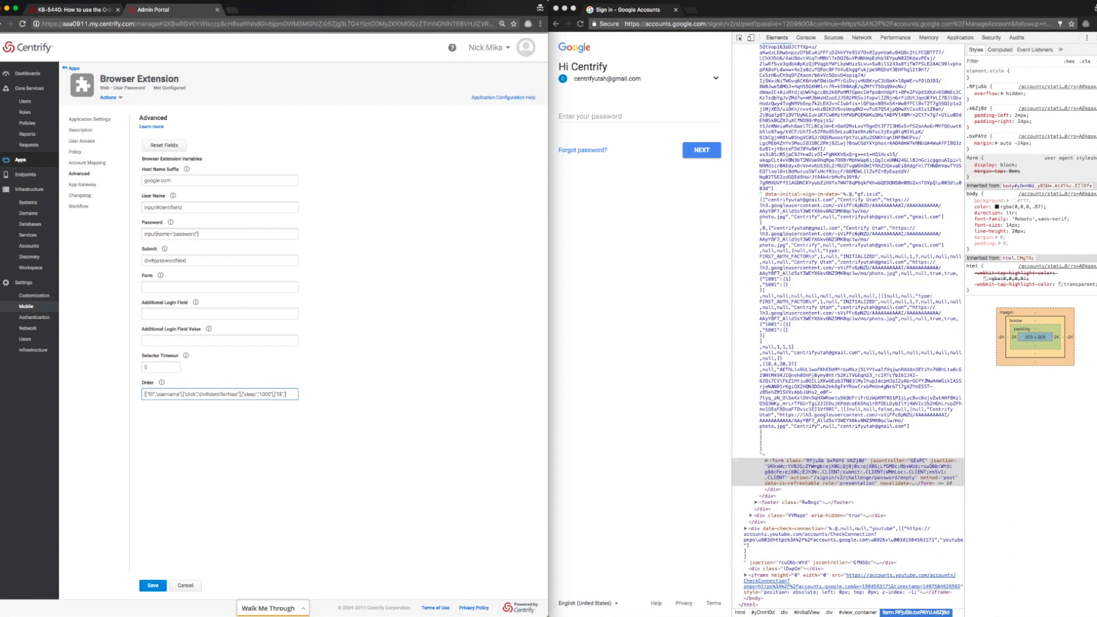
type("word")
type("\"")
type("]")
type("]")
type(",[\"submit")
type("\"]")
type("]")
Save the Google Sign In app, then sign into the User Portal with the admin user name and password.
left_click(148, 588)
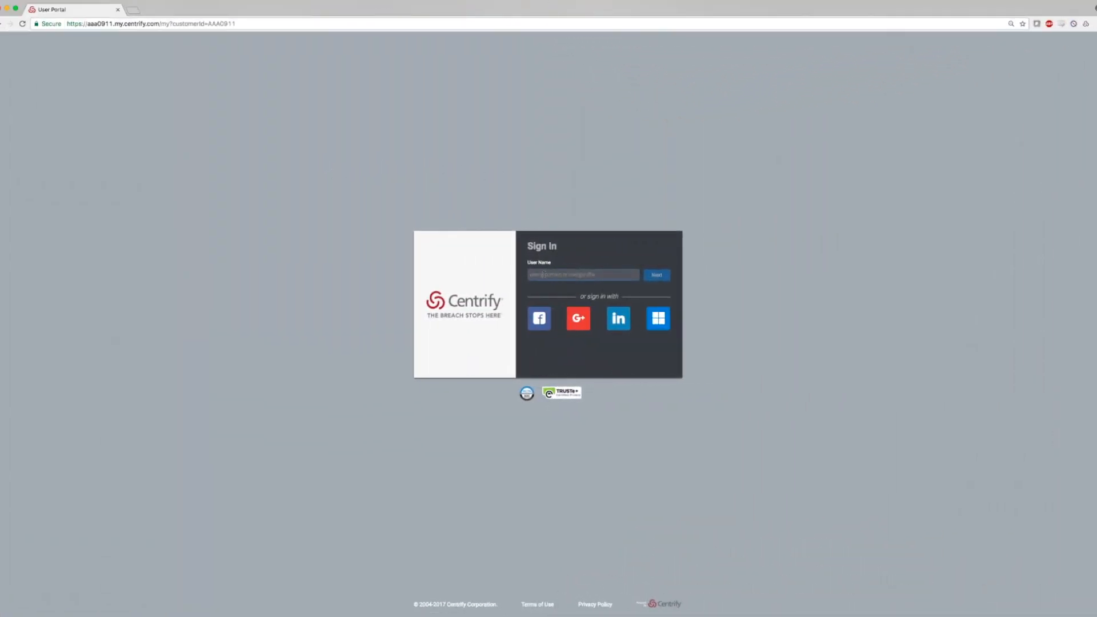
key("Return")
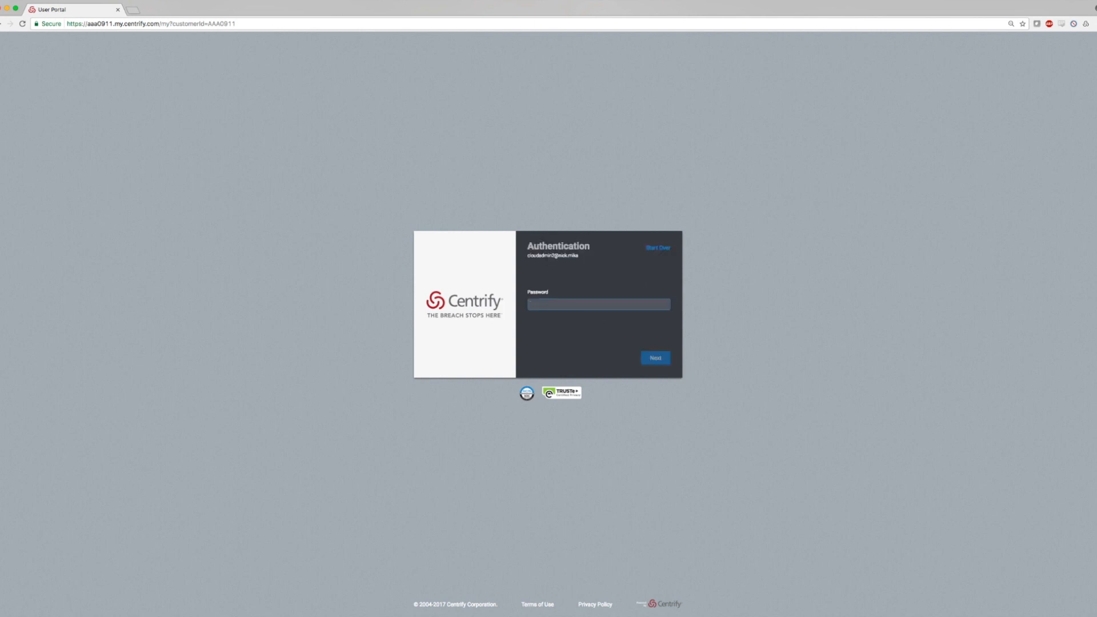
type("•••••••••")
key("Return")
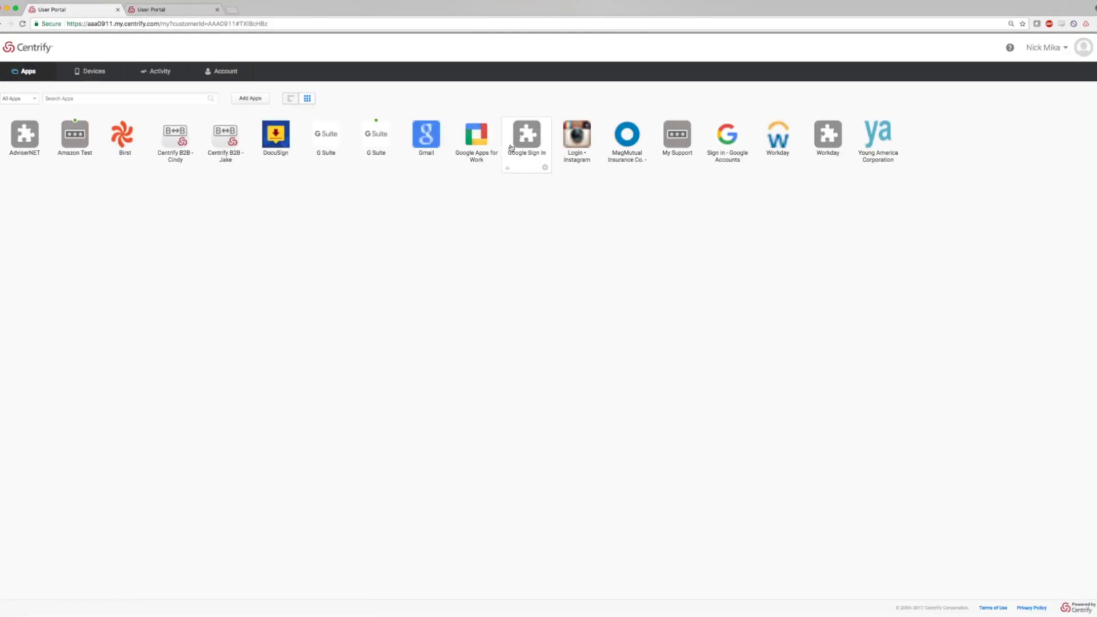
Launch Google Sign In from the User Portal and highlight the My Account welcome line.
left_click(511, 146)
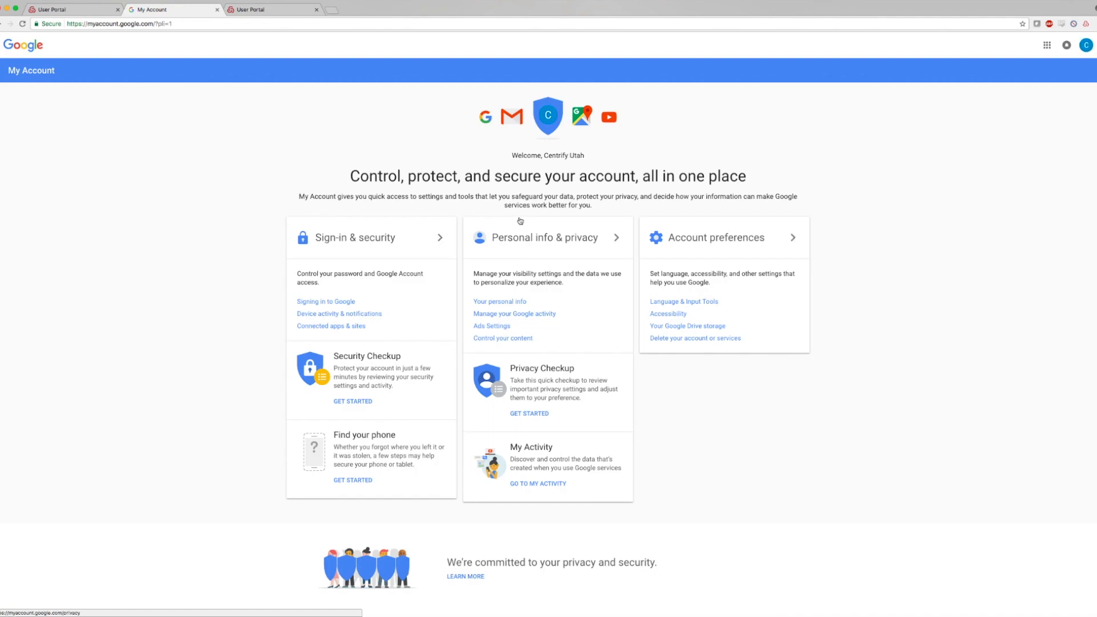
left_click_drag(585, 156, 510, 142)
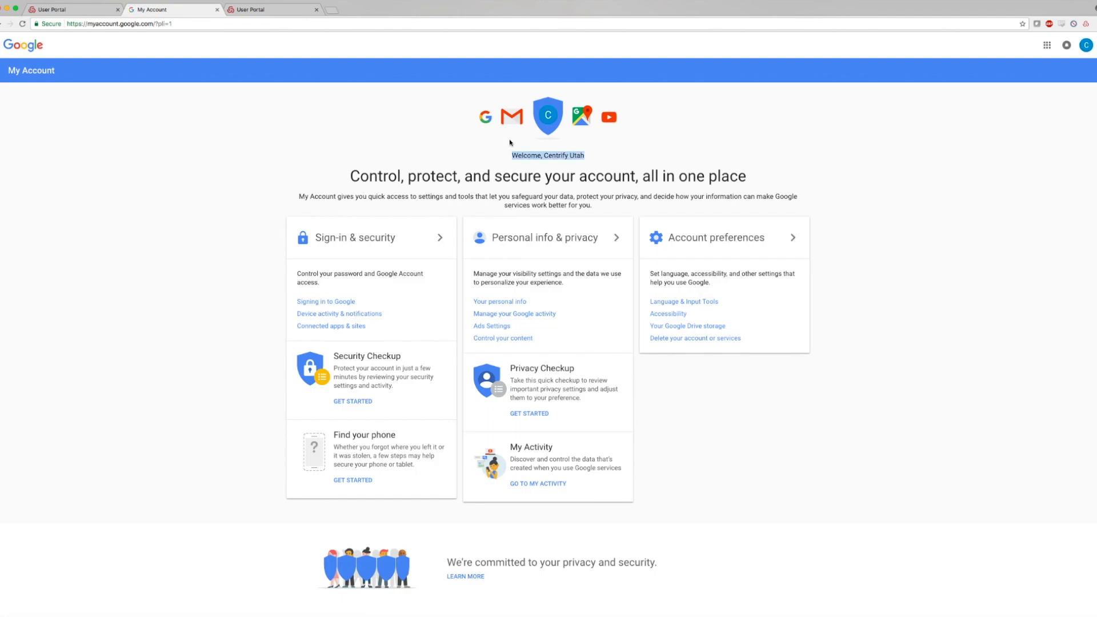